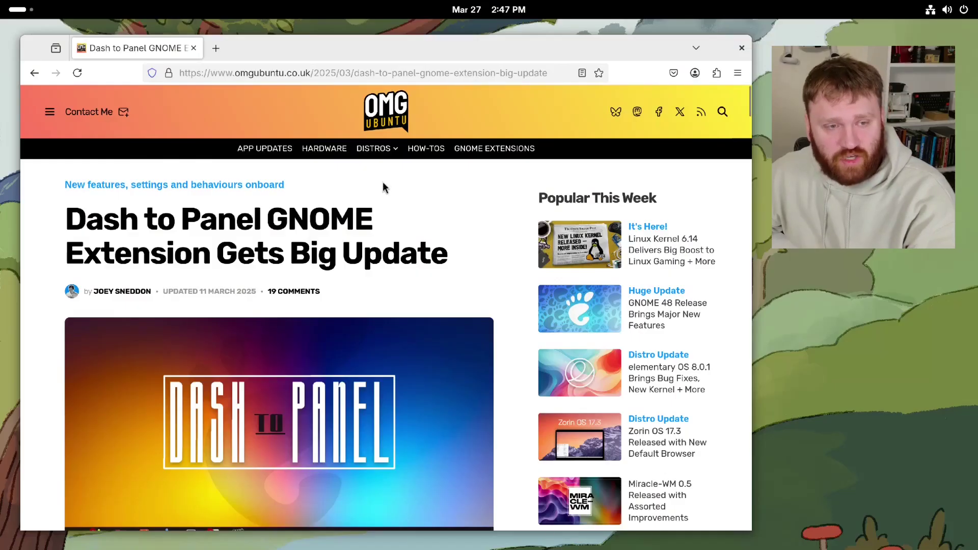
Scroll through the article and highlight its title text
scroll(170, 245, "down", 3)
left_click_drag(66, 128, 410, 145)
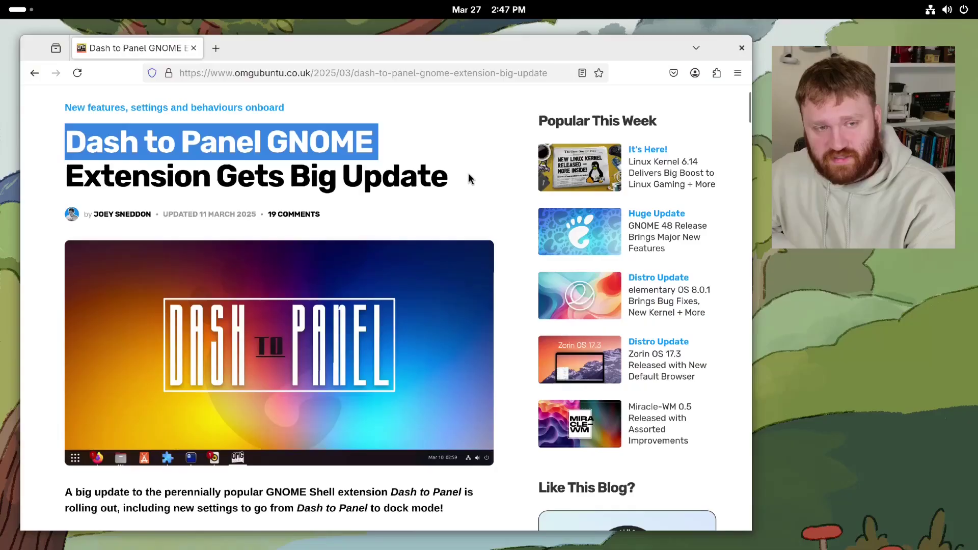
scroll(468, 173, "down", 6)
scroll(362, 247, "up", 1)
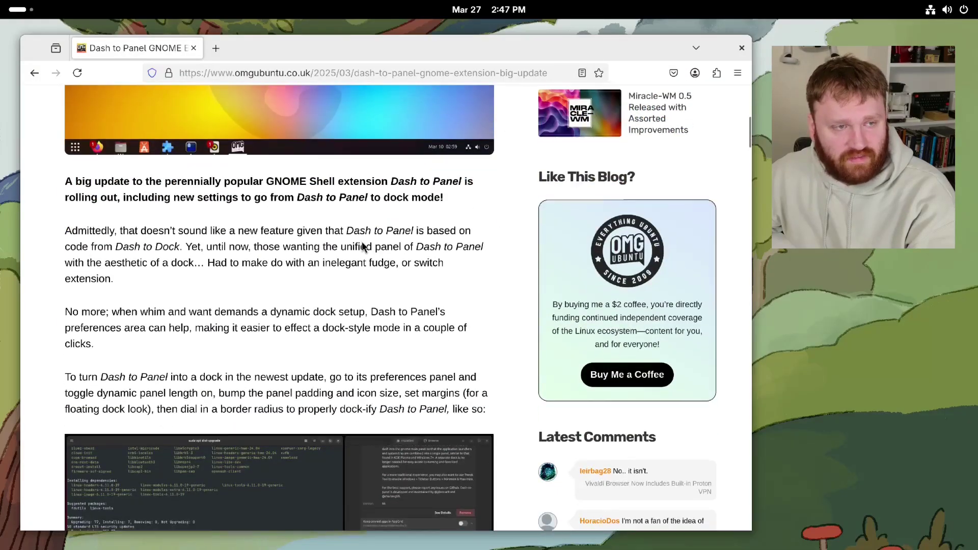
scroll(362, 245, "down", 7)
scroll(363, 246, "down", 1)
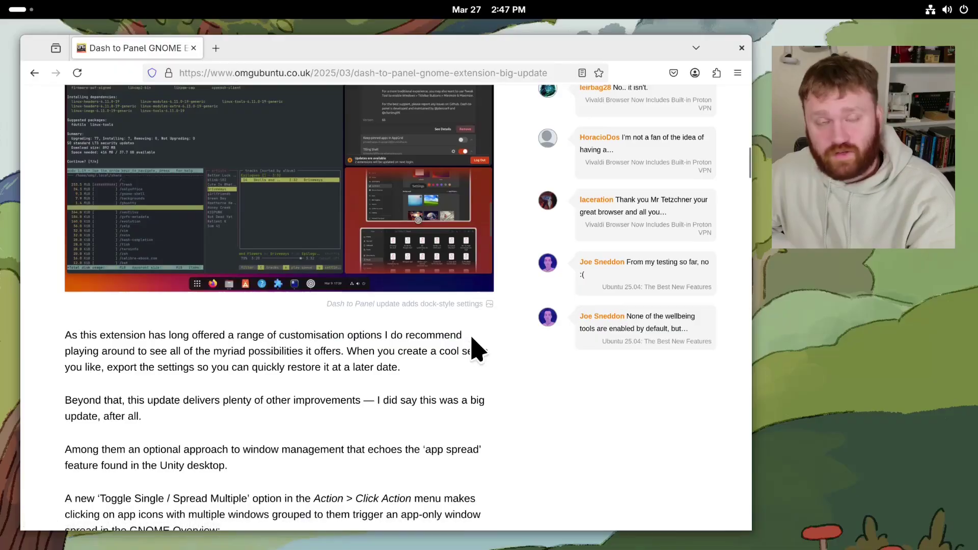
scroll(472, 337, "up", 6)
scroll(472, 337, "up", 3)
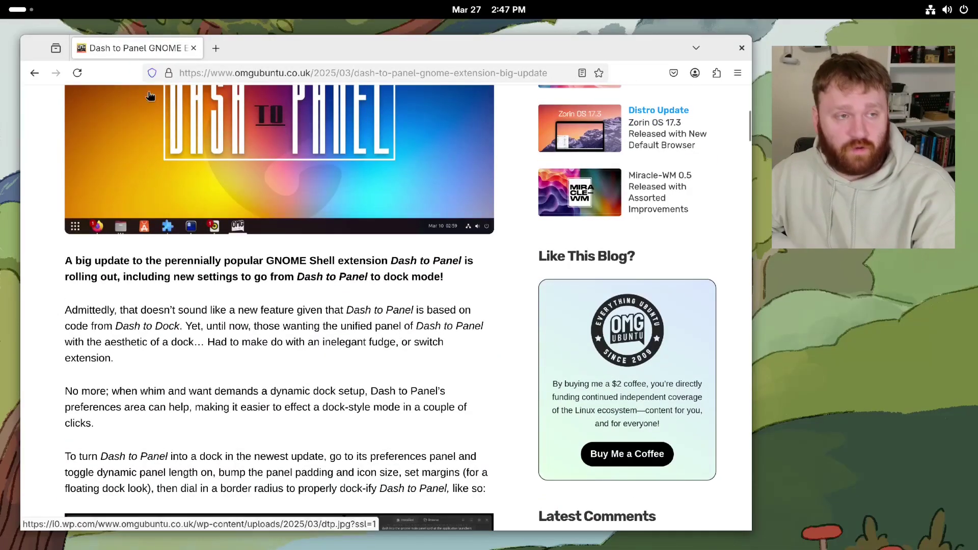
Open a new tab, close the Dash to Dock page, then close Firefox
left_click(216, 48)
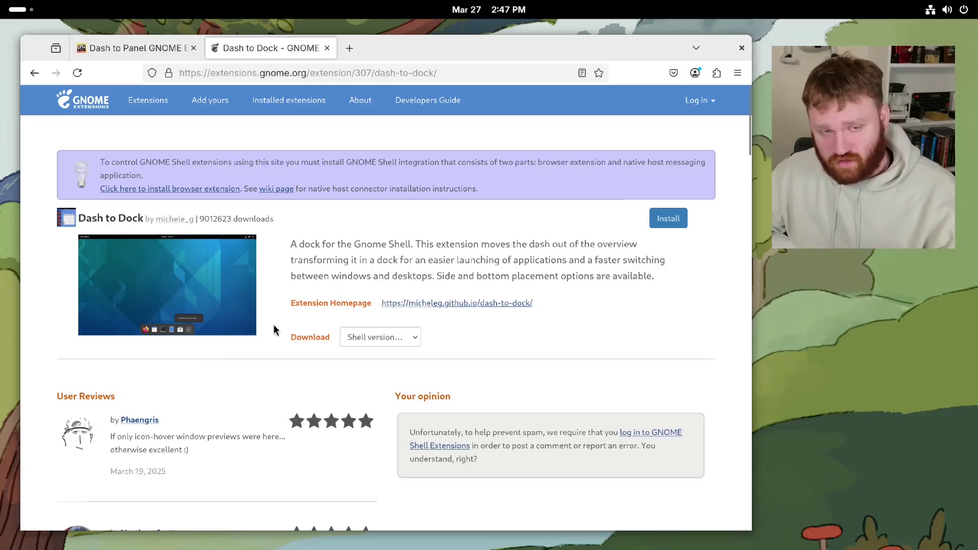
left_click(327, 47)
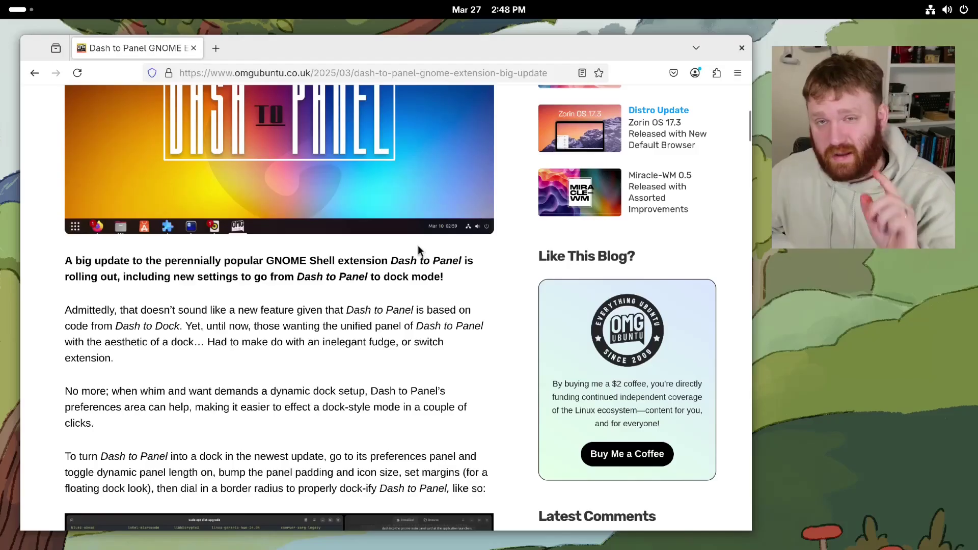
left_click(742, 48)
Move the Extension Manager window left and view its About information
left_click_drag(605, 89, 510, 92)
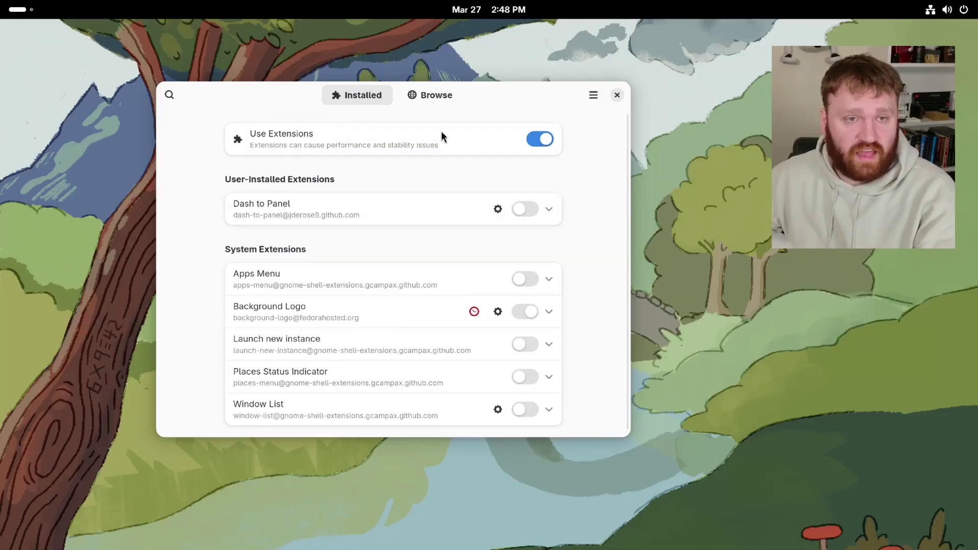
left_click(593, 95)
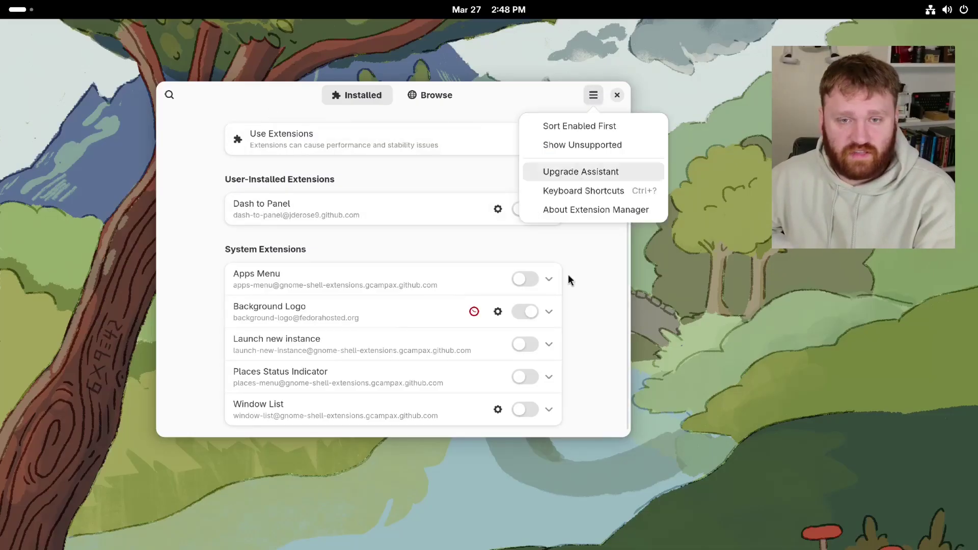
left_click(575, 208)
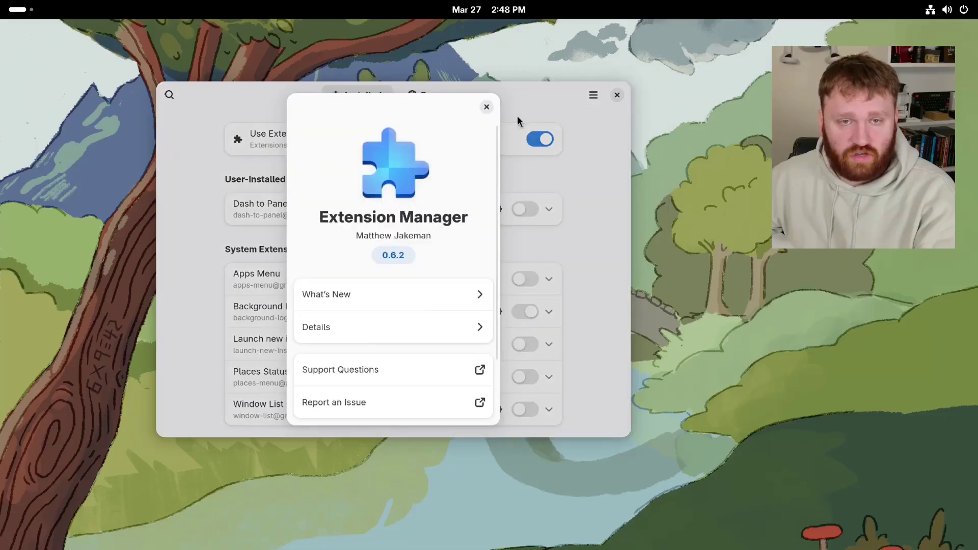
left_click(486, 107)
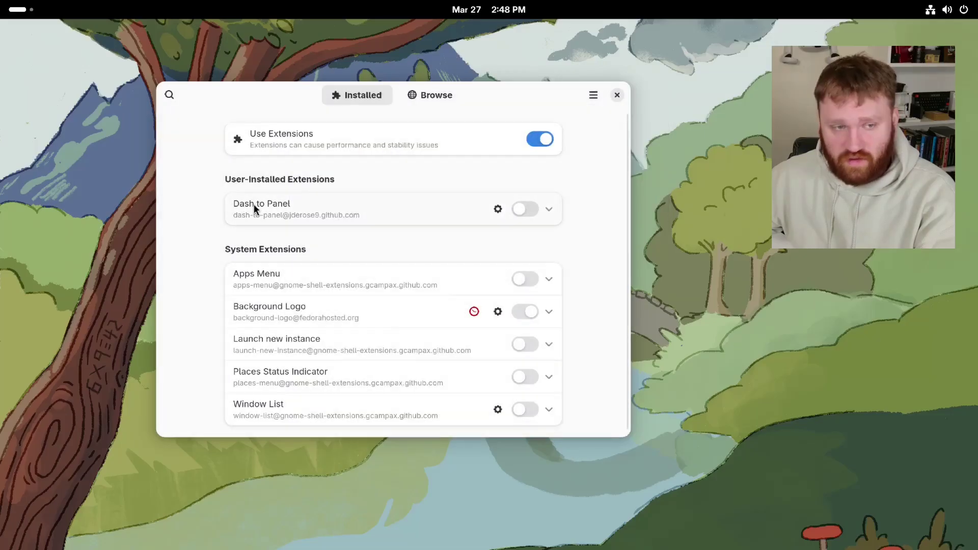
Enable Dash to Panel and check the app grid from the new taskbar
left_click(525, 207)
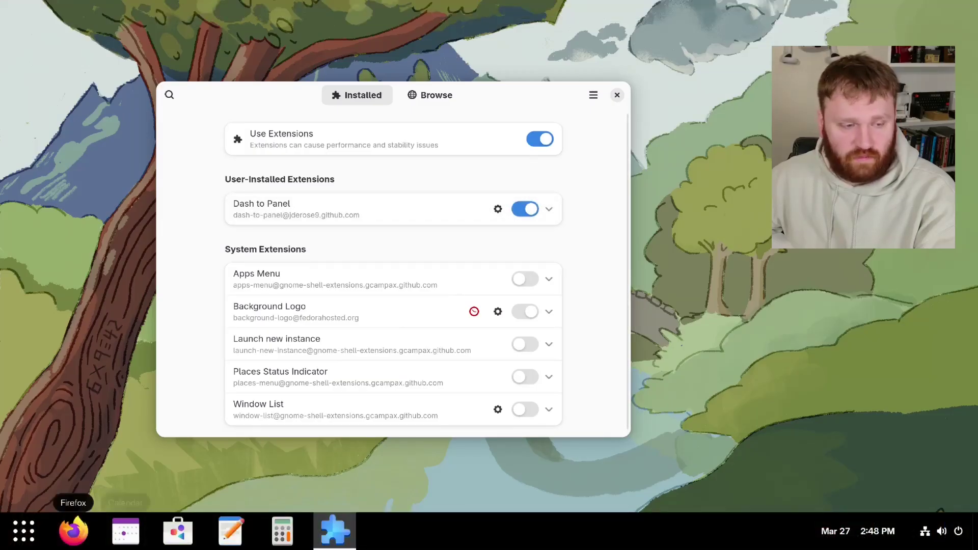
left_click(16, 538)
left_click(15, 537)
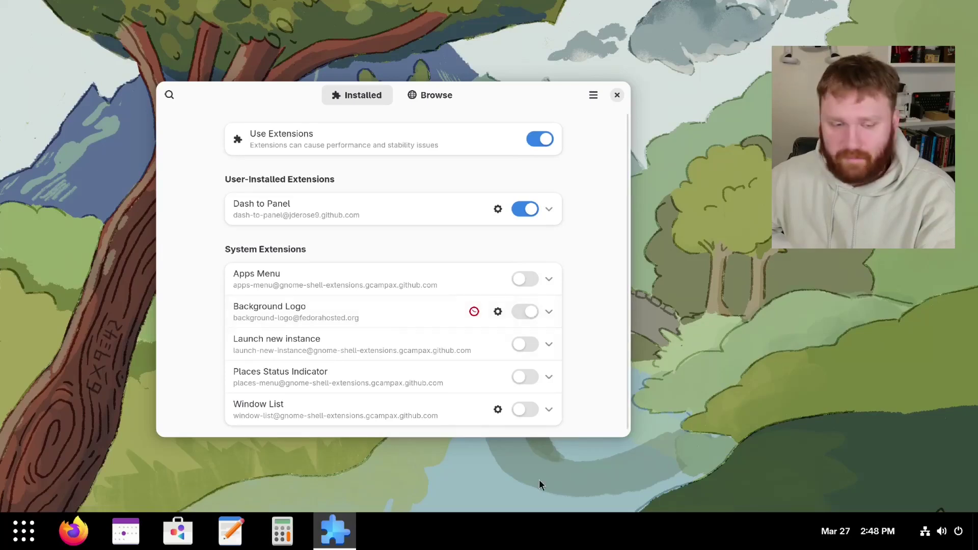
Open the Dash to Panel preferences and scroll through the panel settings
left_click(498, 210)
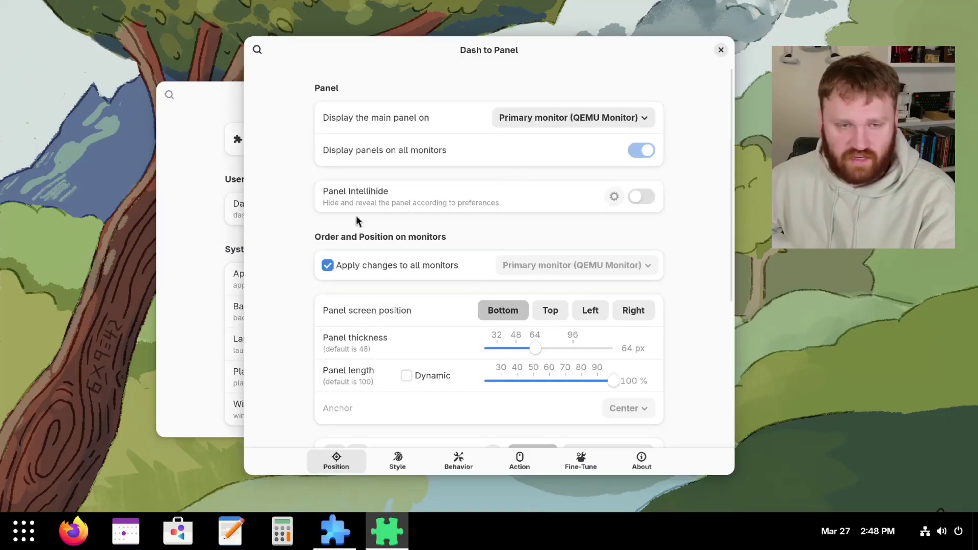
scroll(286, 224, "down", 1)
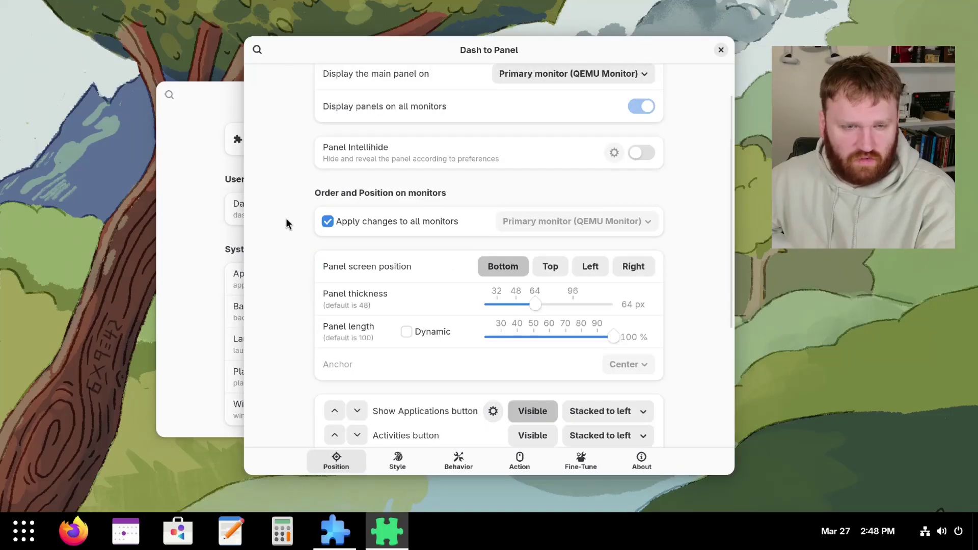
scroll(286, 223, "up", 1)
scroll(331, 181, "down", 2)
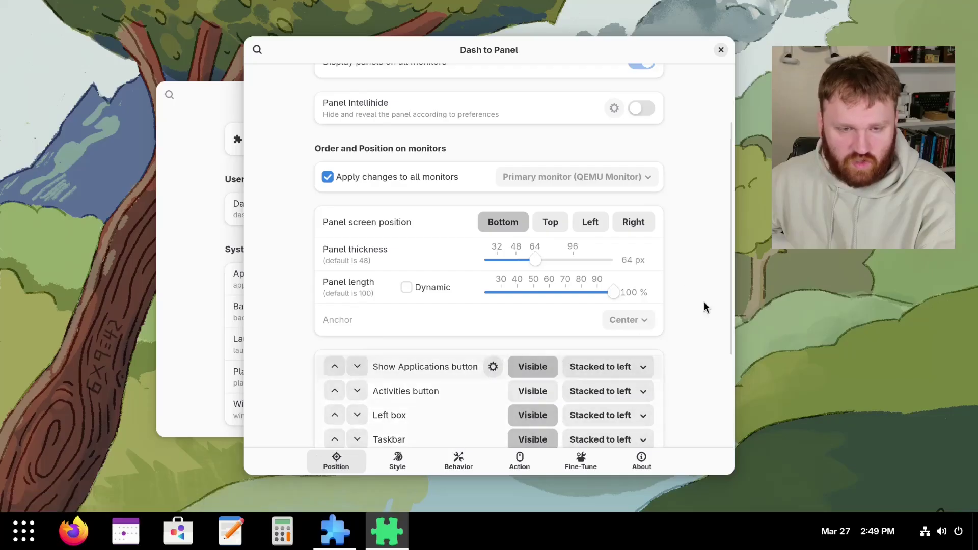
Try Dynamic panel length, then set panel length to 80% and thickness to 110 px
left_click_drag(612, 294, 562, 295)
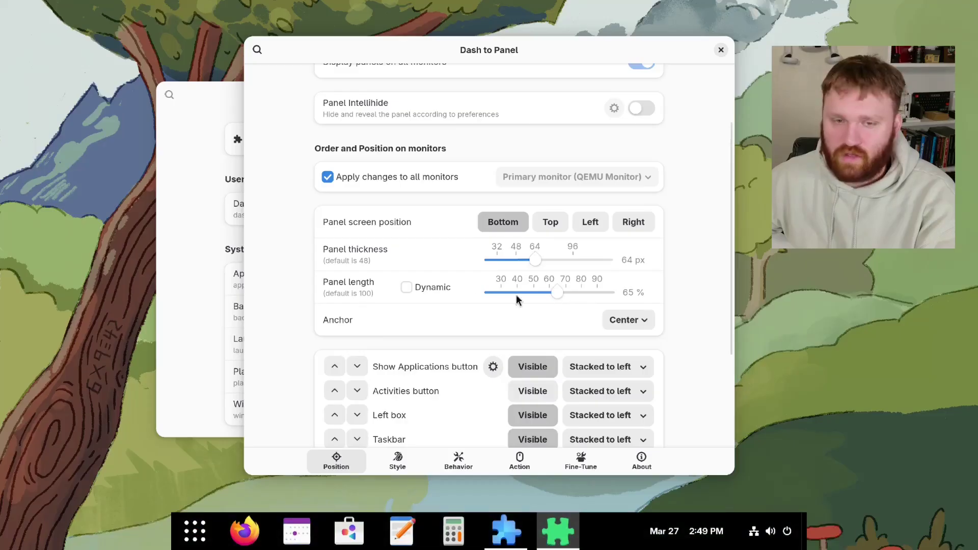
left_click(406, 286)
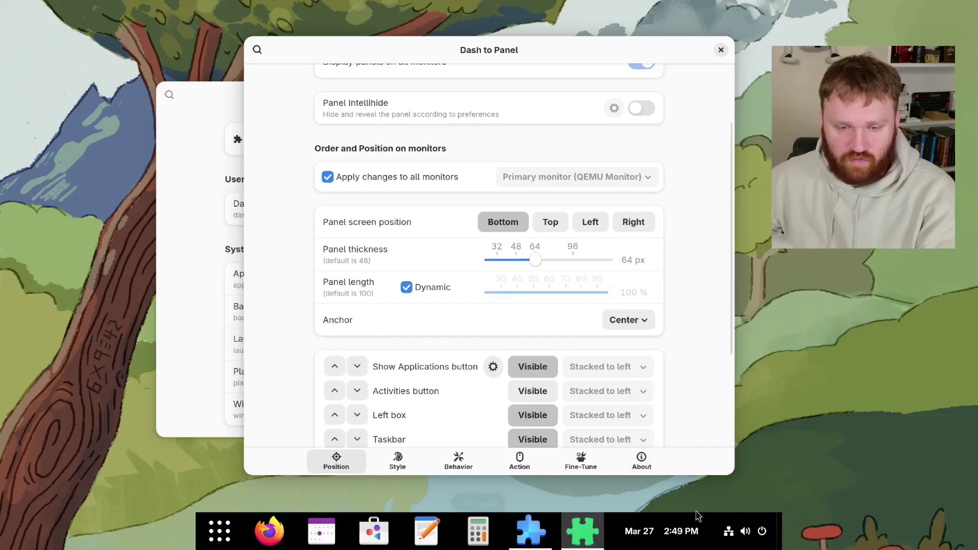
left_click(406, 287)
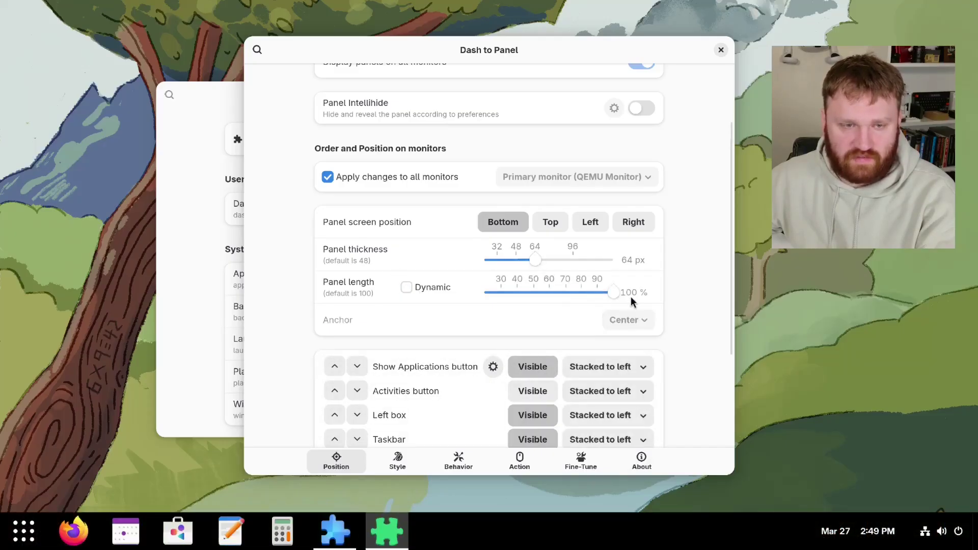
left_click_drag(594, 291, 550, 290)
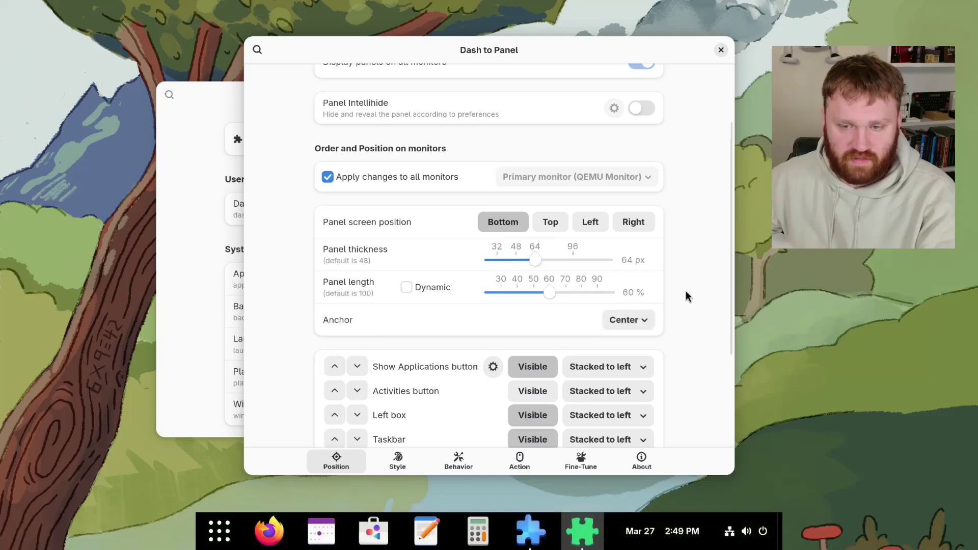
left_click_drag(579, 293, 582, 292)
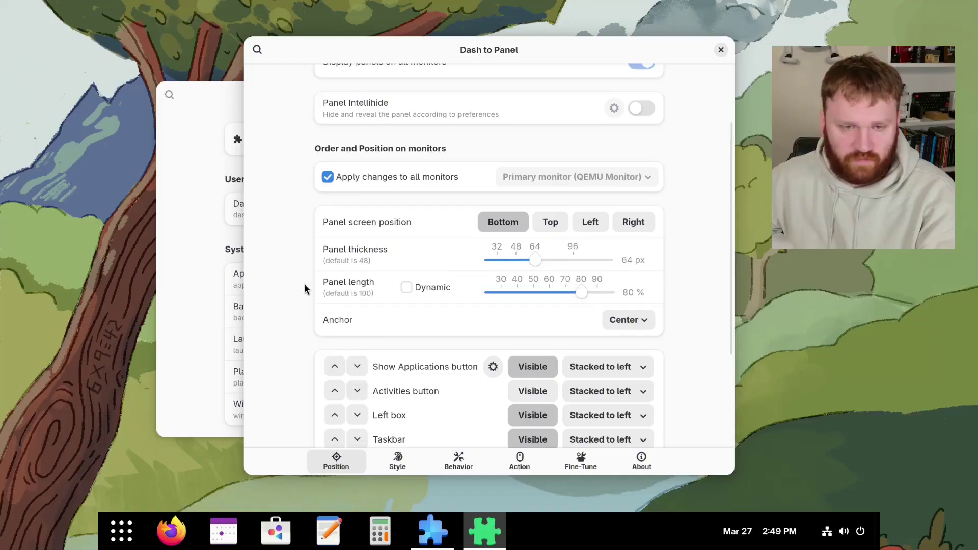
mouse_move(530, 257)
left_mouse_down()
mouse_move(593, 261)
mouse_move(510, 261)
mouse_move(535, 263)
left_mouse_up()
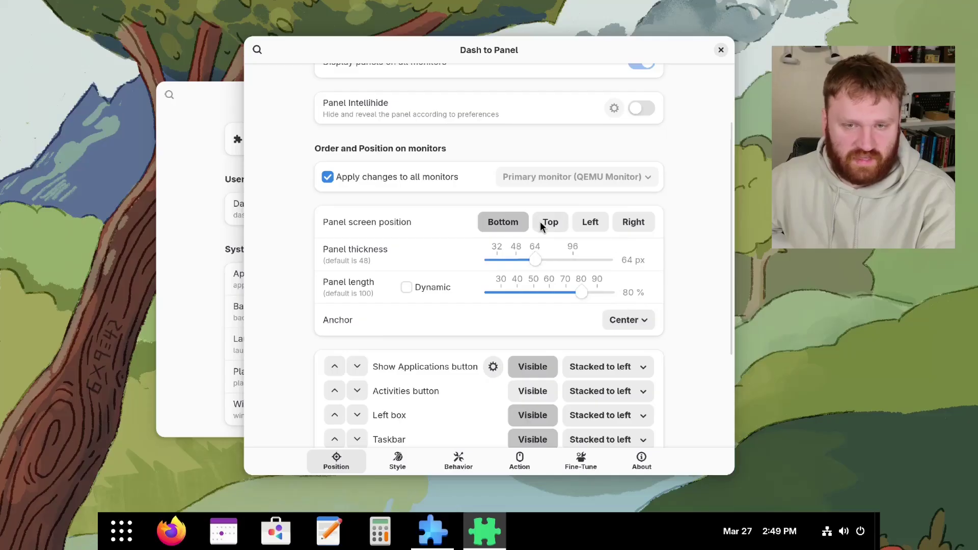
Try anchoring the panel Left, then return the anchor to Center
left_click(626, 319)
left_click(616, 363)
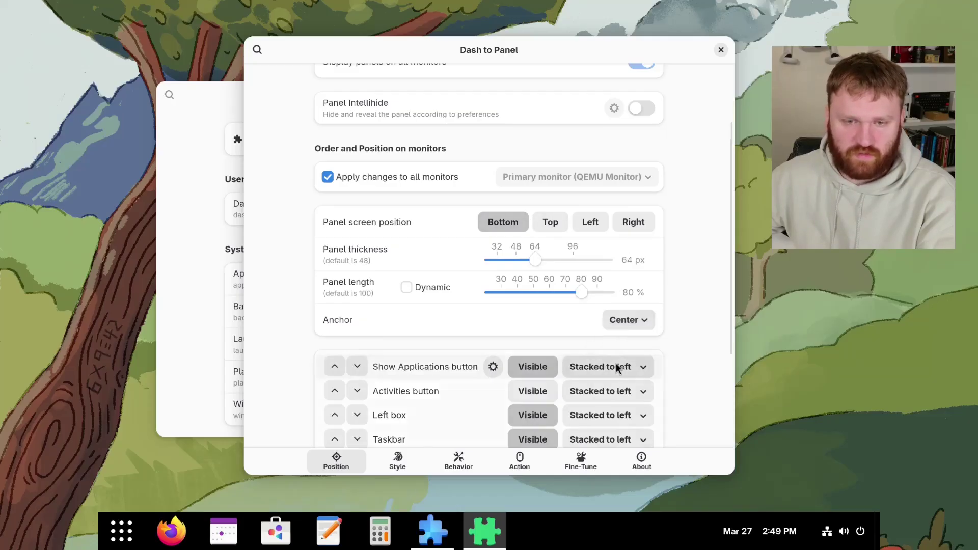
left_click(627, 325)
left_click(628, 346)
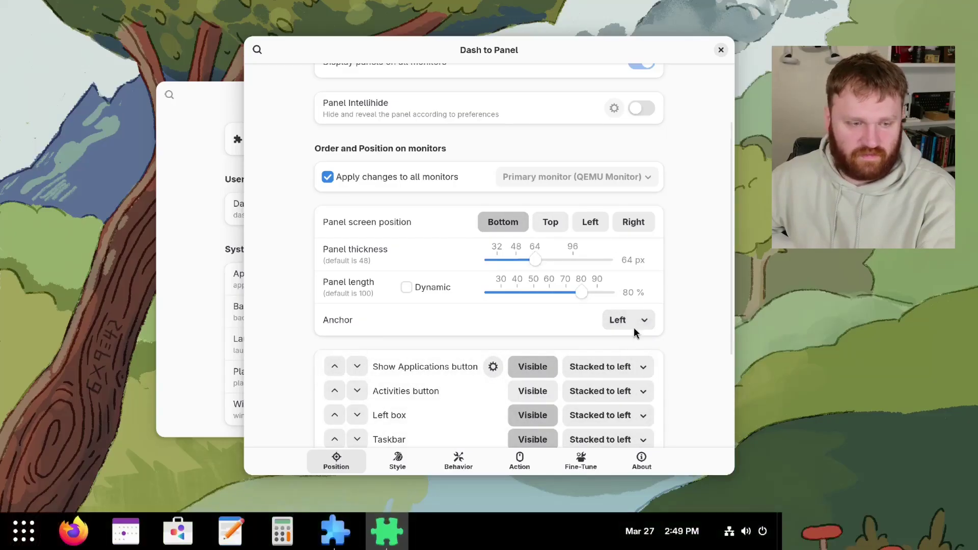
left_click(634, 320)
left_click(618, 366)
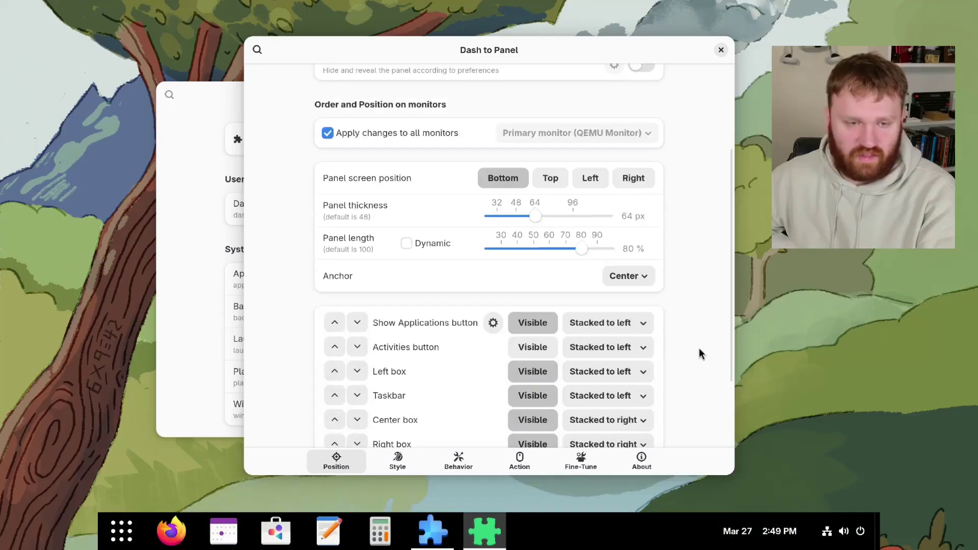
scroll(699, 348, "down", 5)
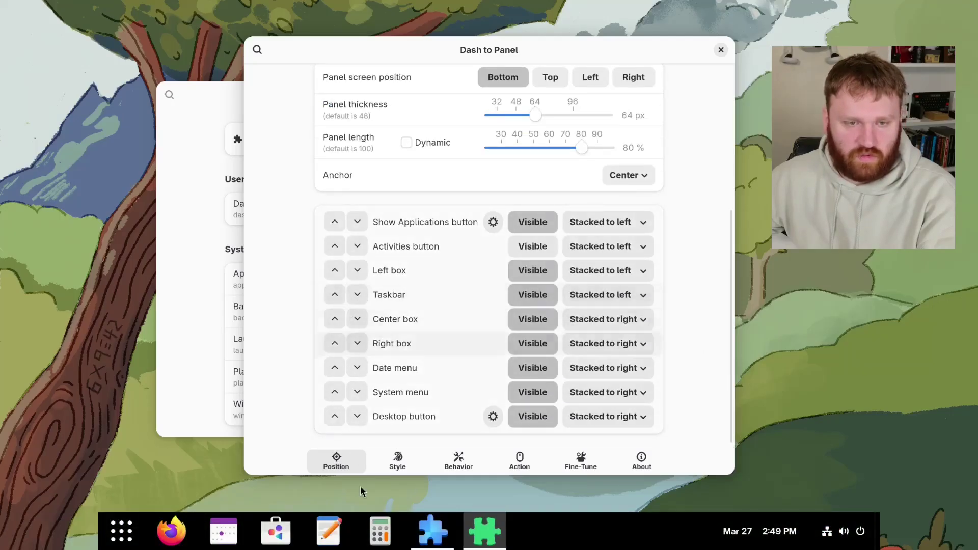
scroll(676, 291, "up", 8)
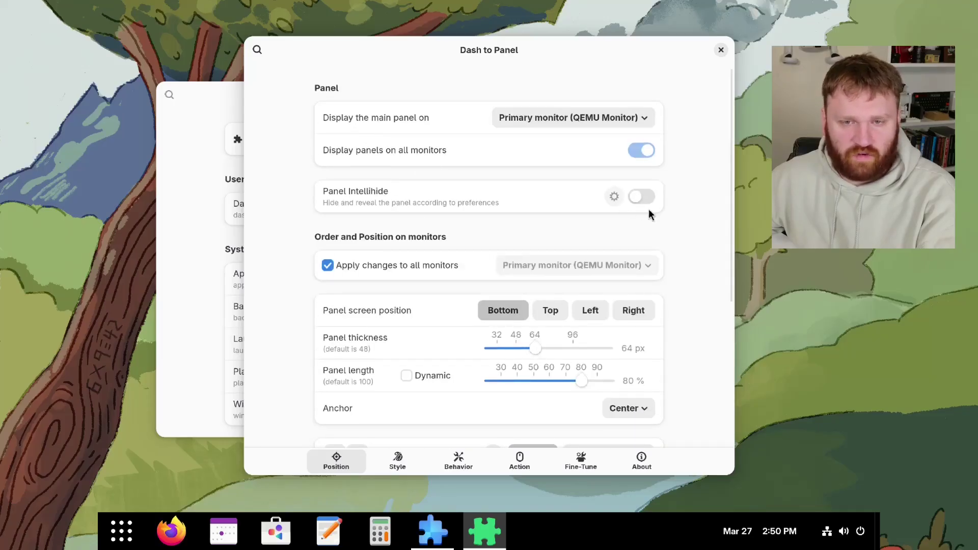
Turn panel Intellihide off and go to the Style page
left_click_drag(561, 42, 632, 161)
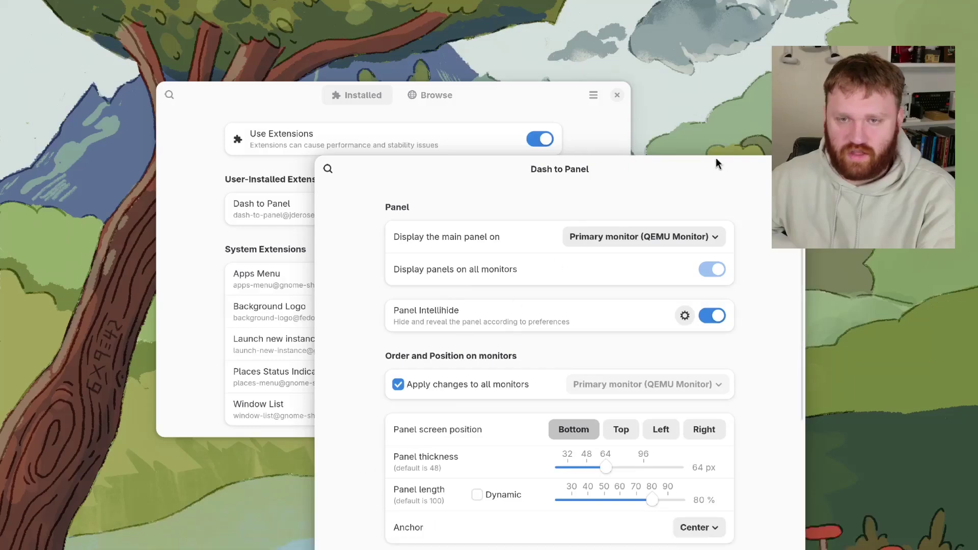
left_click_drag(717, 159, 694, 36)
left_click(691, 186)
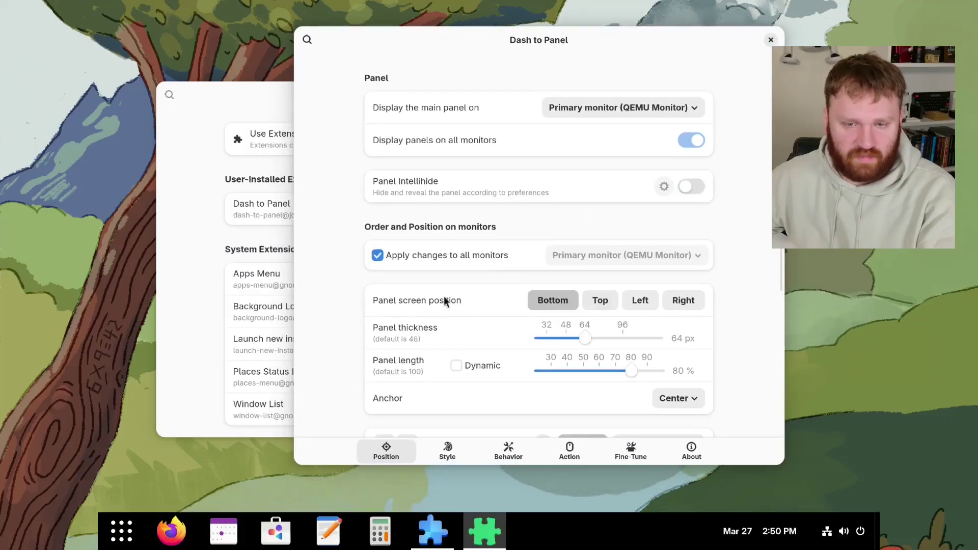
left_click(438, 451)
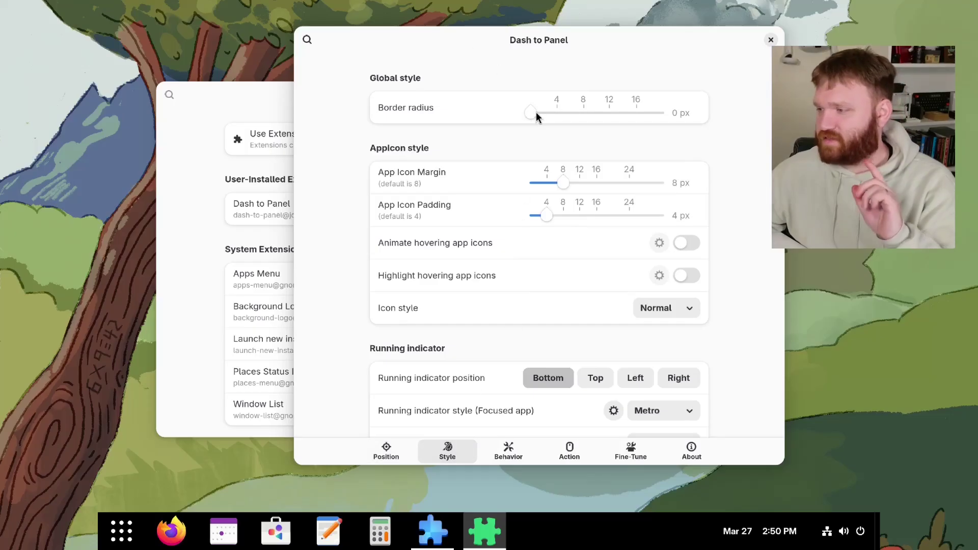
Round the panel corners to 16 px and raise app icon padding to 8 px
left_click_drag(536, 112, 555, 113)
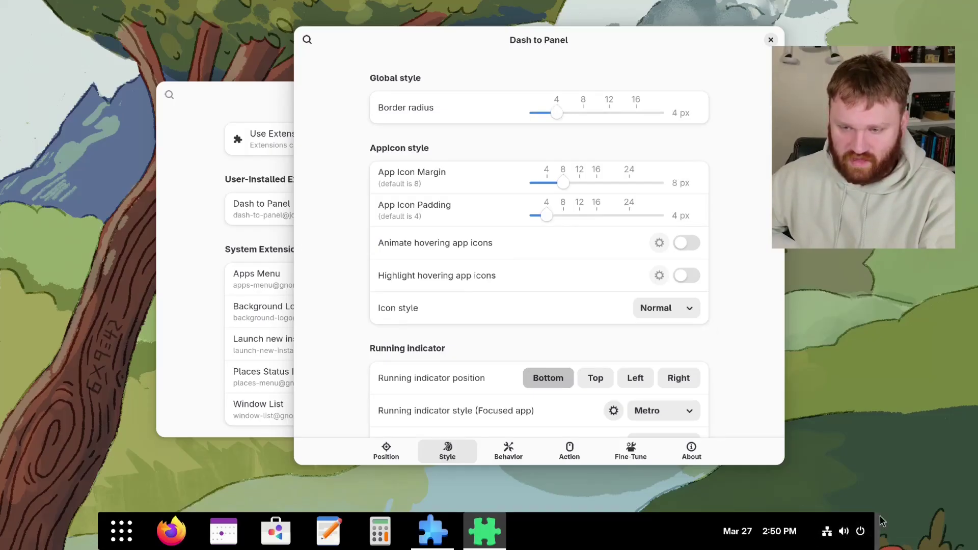
left_click_drag(586, 118, 646, 115)
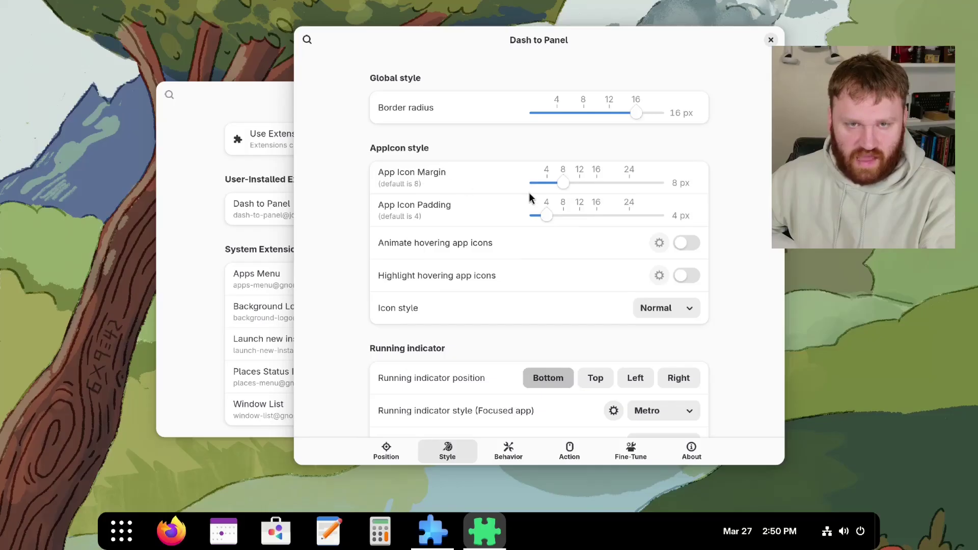
mouse_move(562, 183)
left_mouse_down()
mouse_move(574, 183)
mouse_move(563, 183)
left_mouse_up()
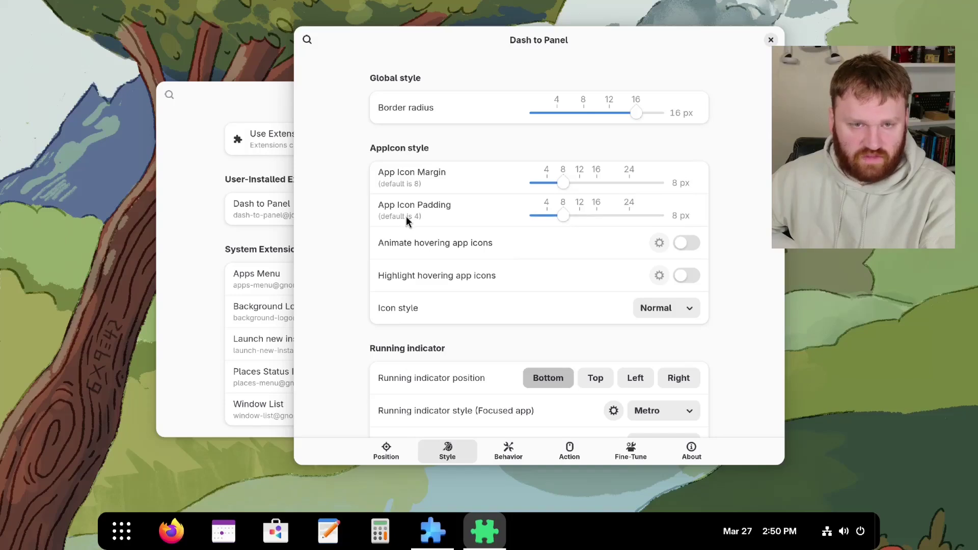
scroll(407, 218, "down", 3)
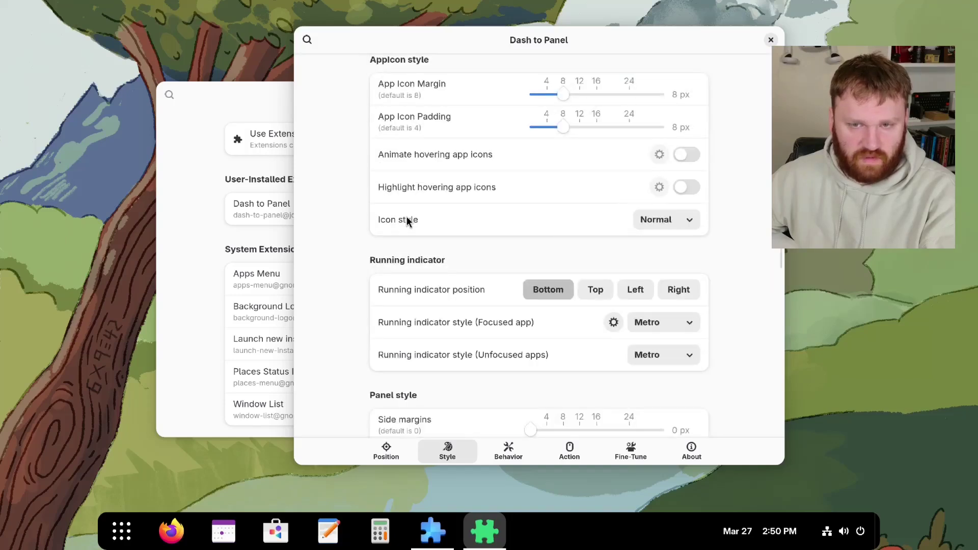
Enable hover animation for app icons with the zoom set to 130%
left_click(685, 155)
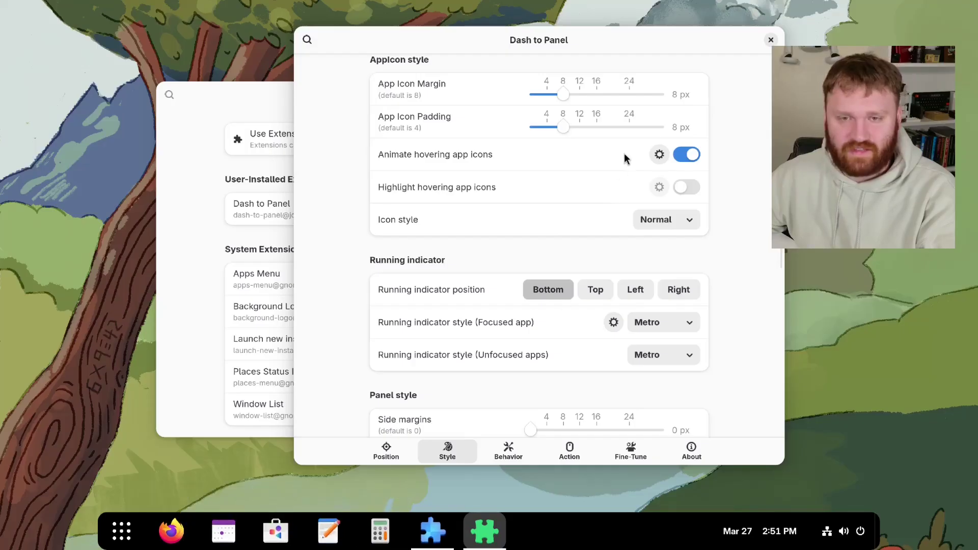
left_click(658, 155)
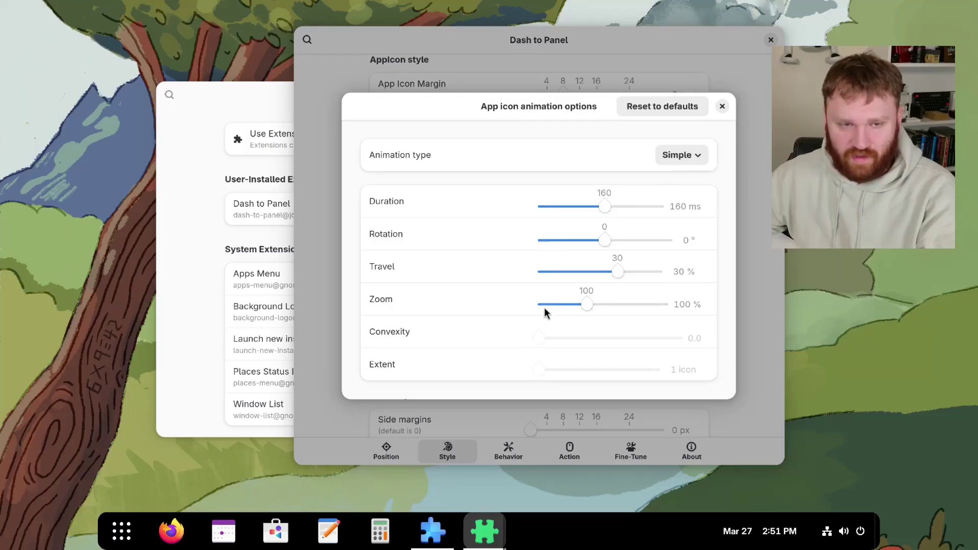
left_click_drag(590, 300, 603, 303)
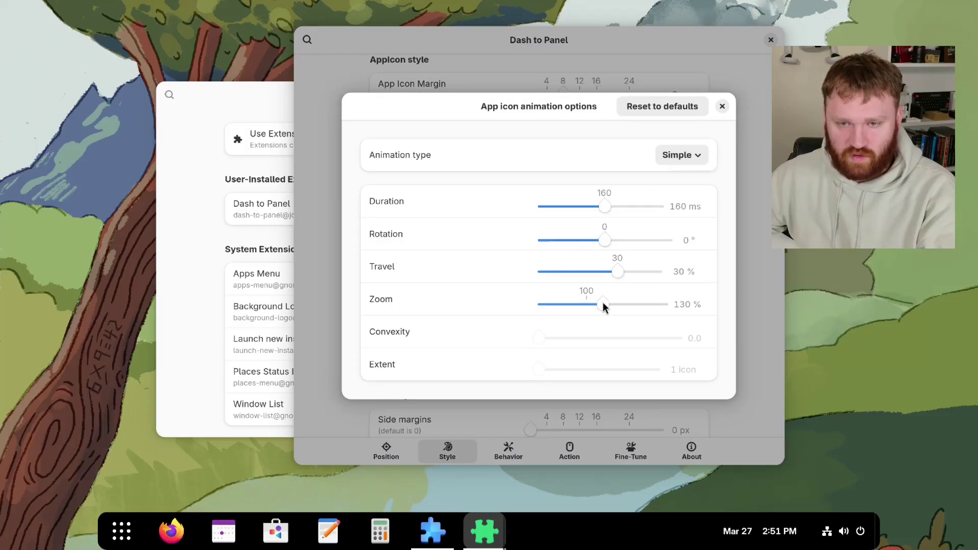
left_click(723, 106)
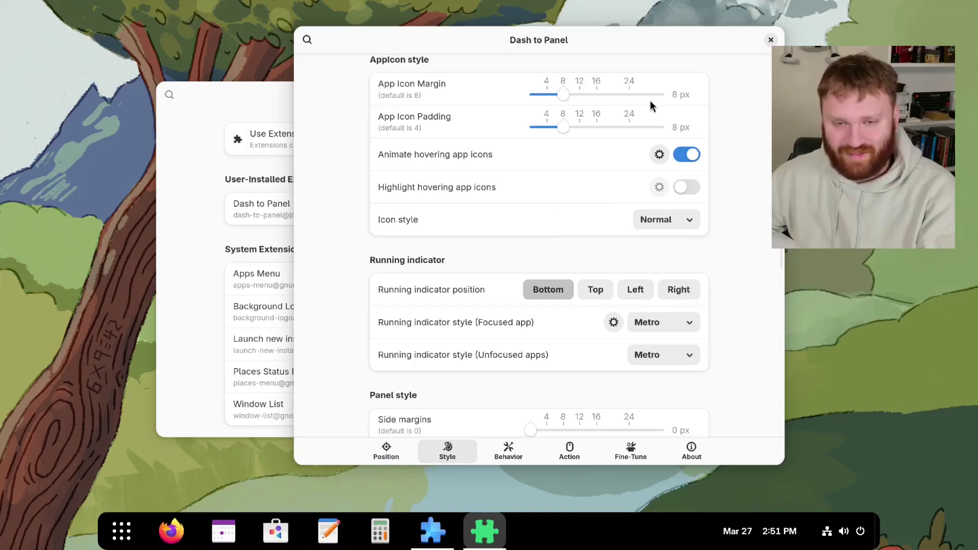
scroll(730, 278, "down", 5)
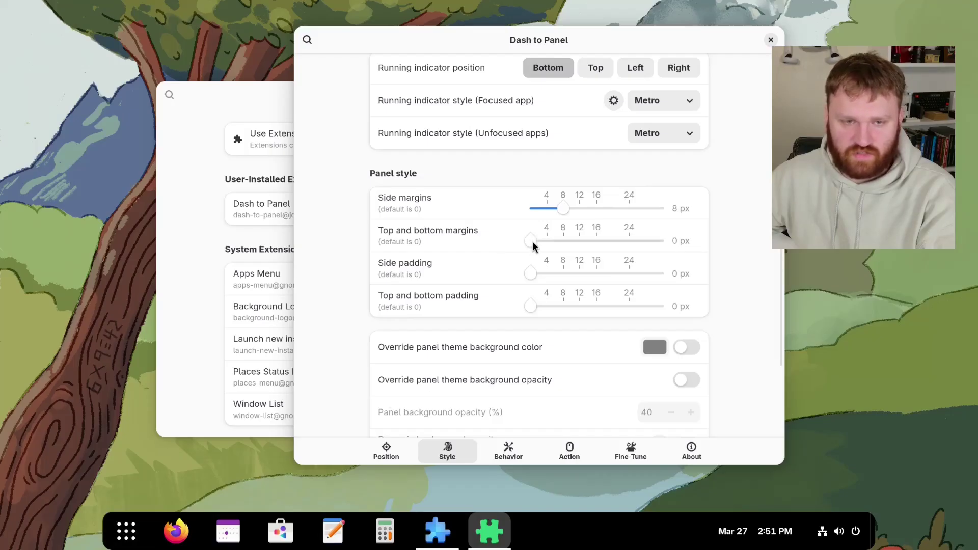
Set the panel's top and bottom margins to 12 px
left_click_drag(533, 242, 579, 245)
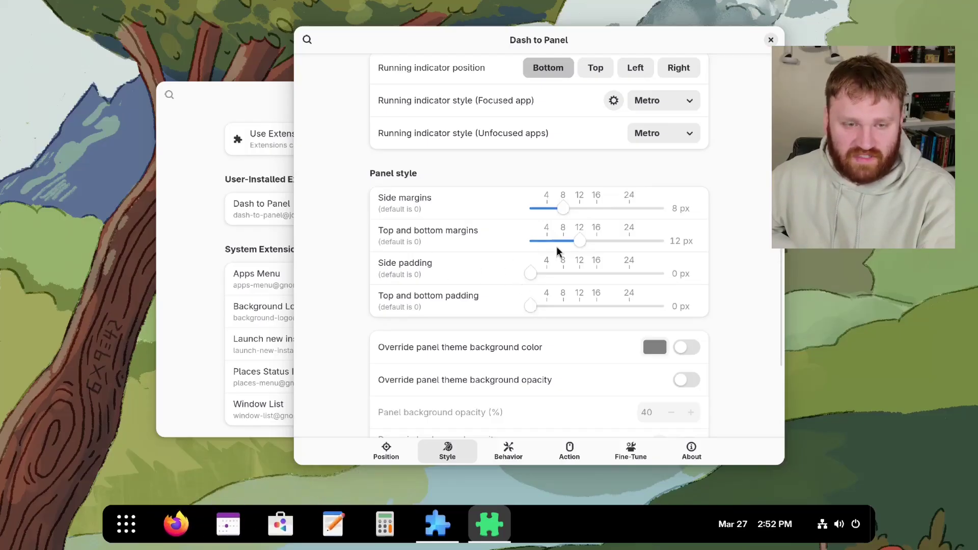
scroll(390, 325, "down", 5)
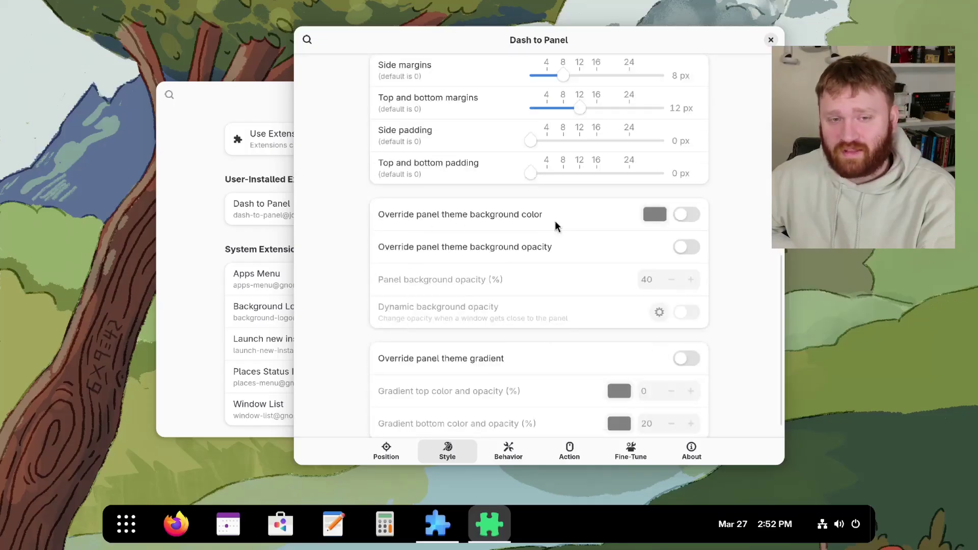
Try a purple panel background colour override, then turn it off
left_click(683, 215)
left_click(652, 218)
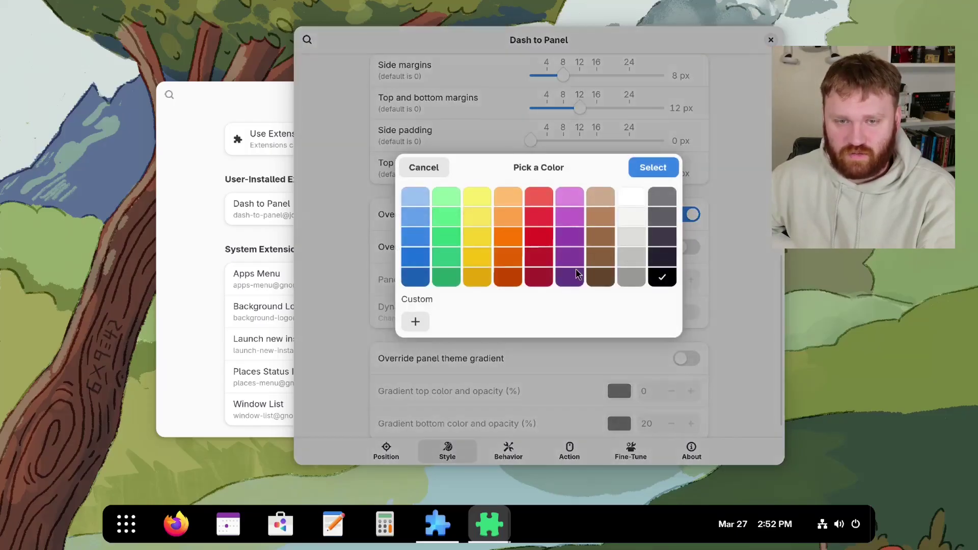
left_click(652, 170)
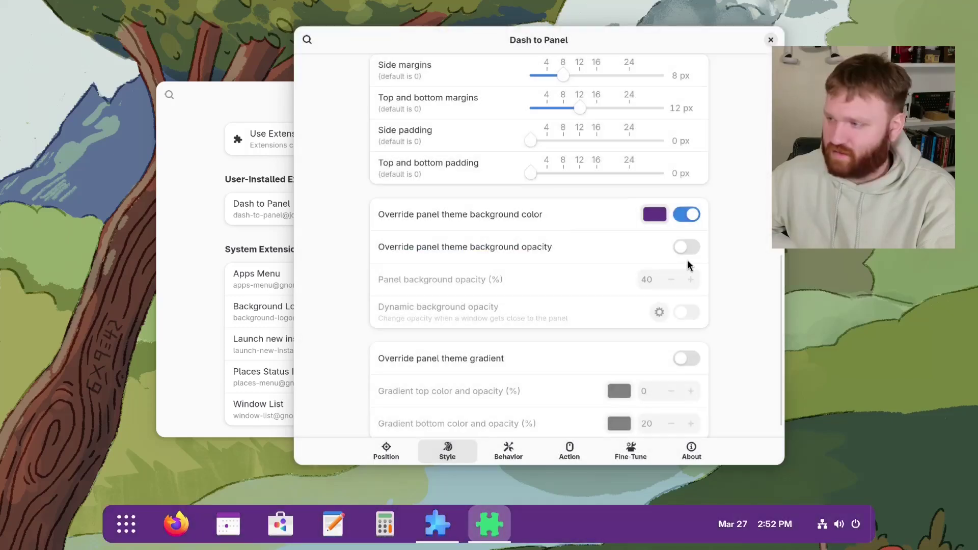
left_click(687, 215)
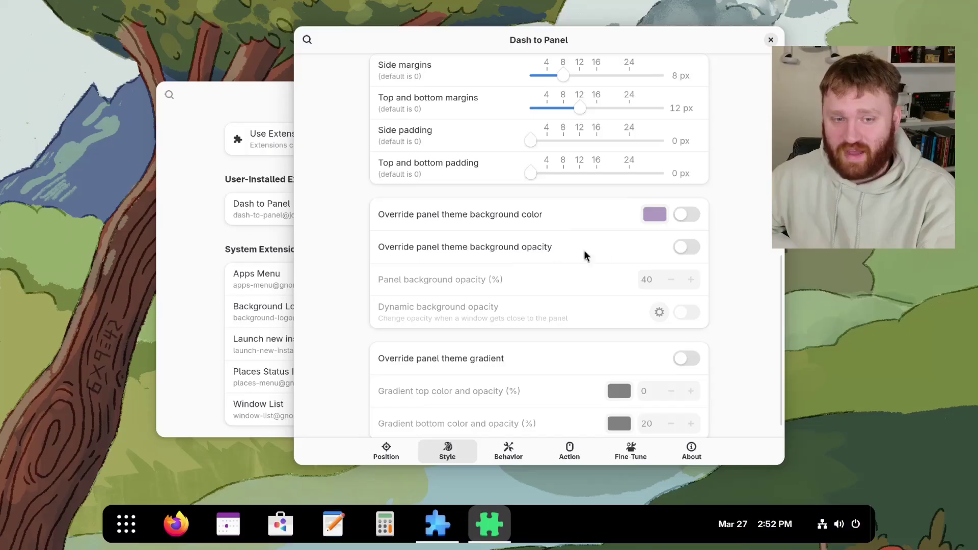
Override panel background opacity to 60 and enable dynamic background opacity
left_click(690, 247)
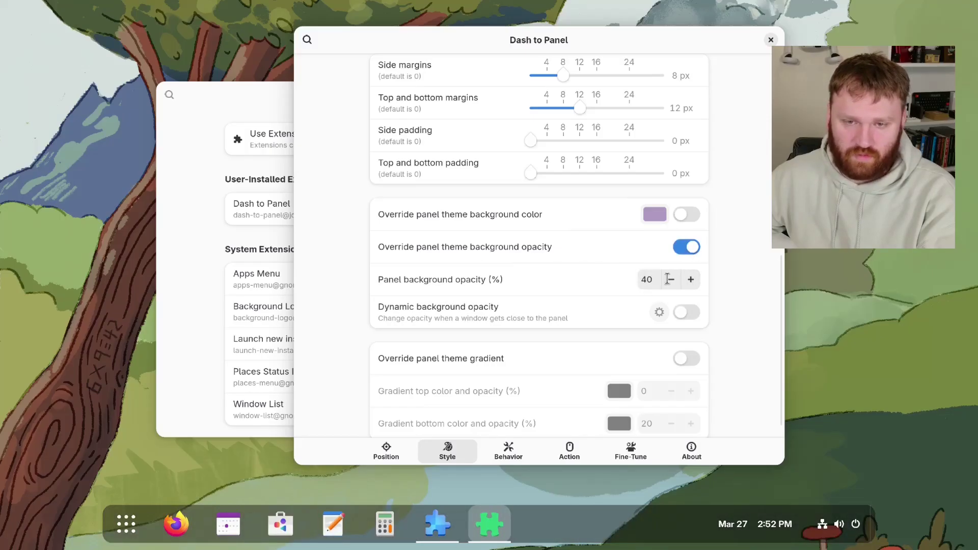
left_click(690, 281)
double_click(691, 280)
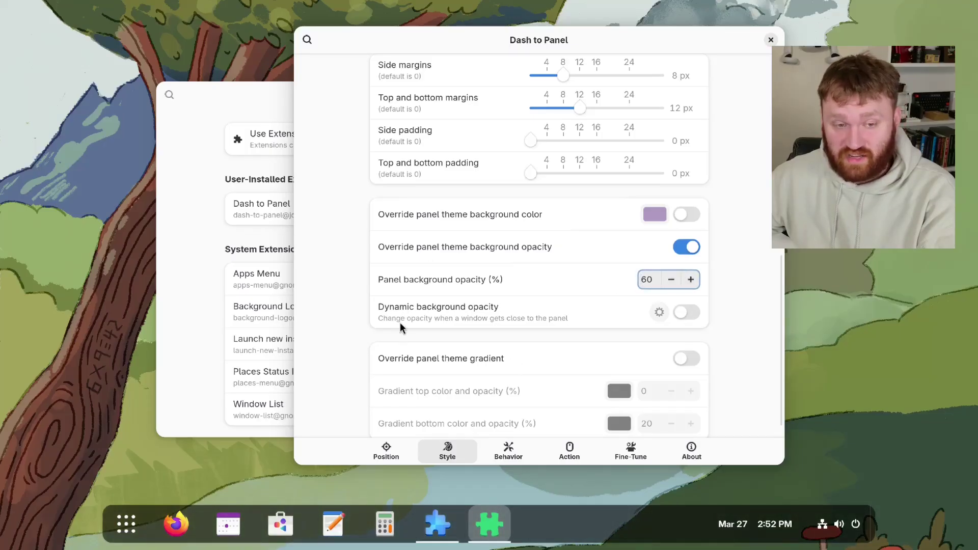
left_click(682, 313)
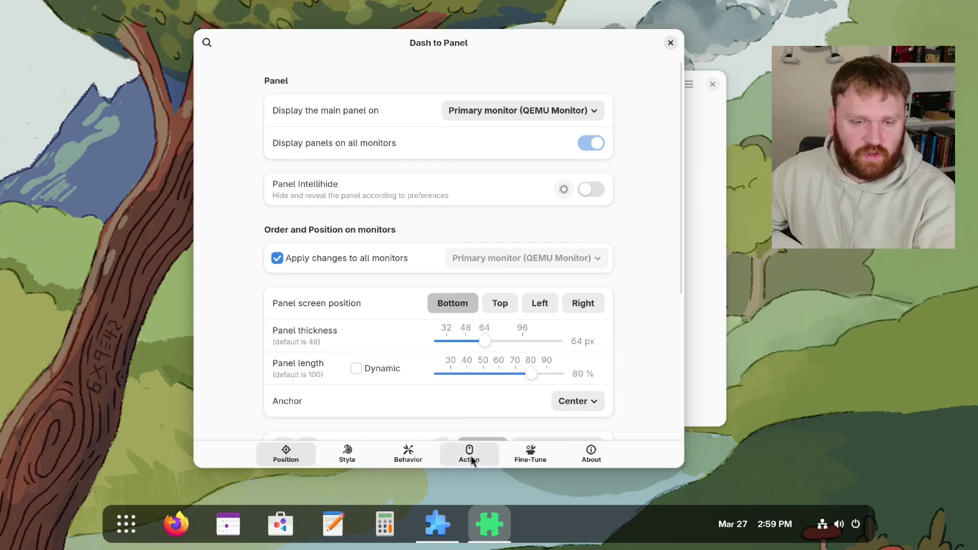
left_click(470, 452)
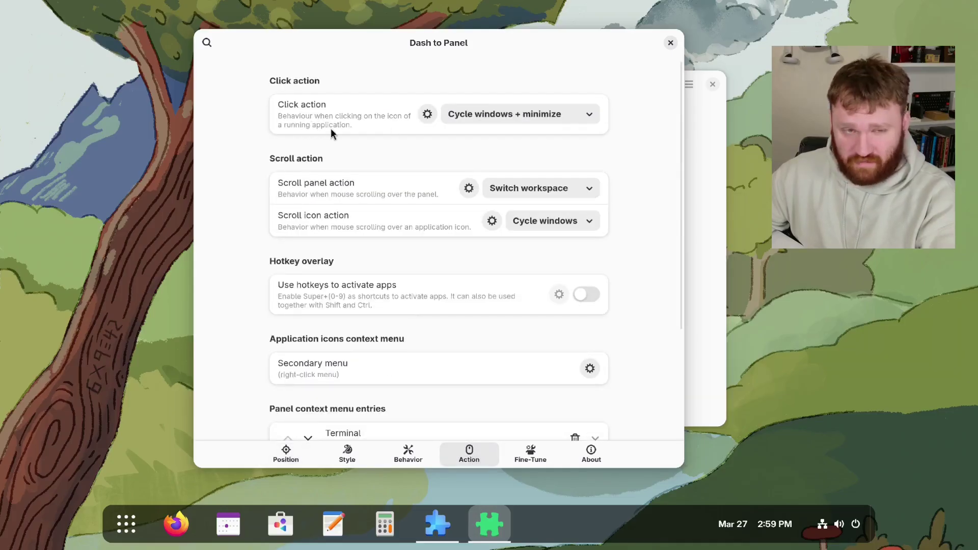
Set the icon click action to Toggle single / Spread multiple and open the app overview
left_click(523, 115)
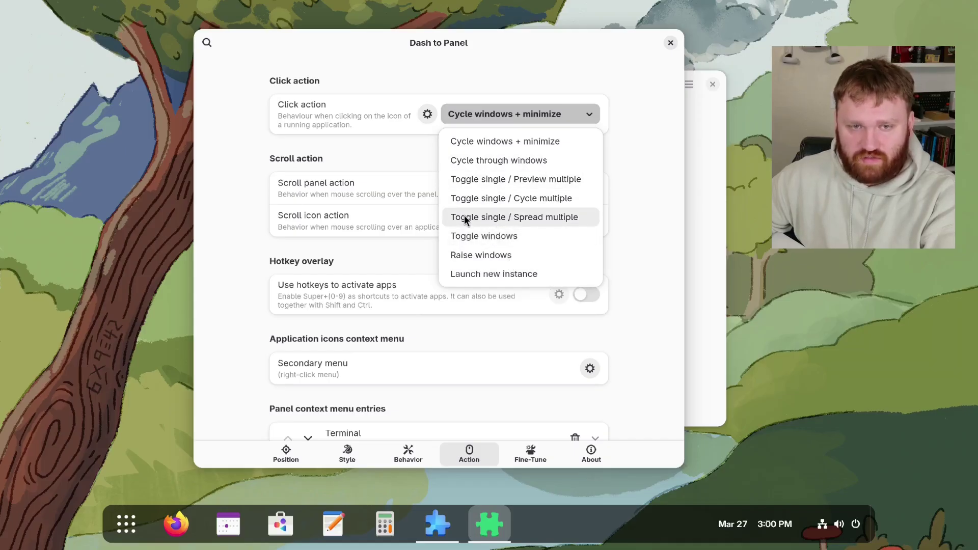
left_click(548, 218)
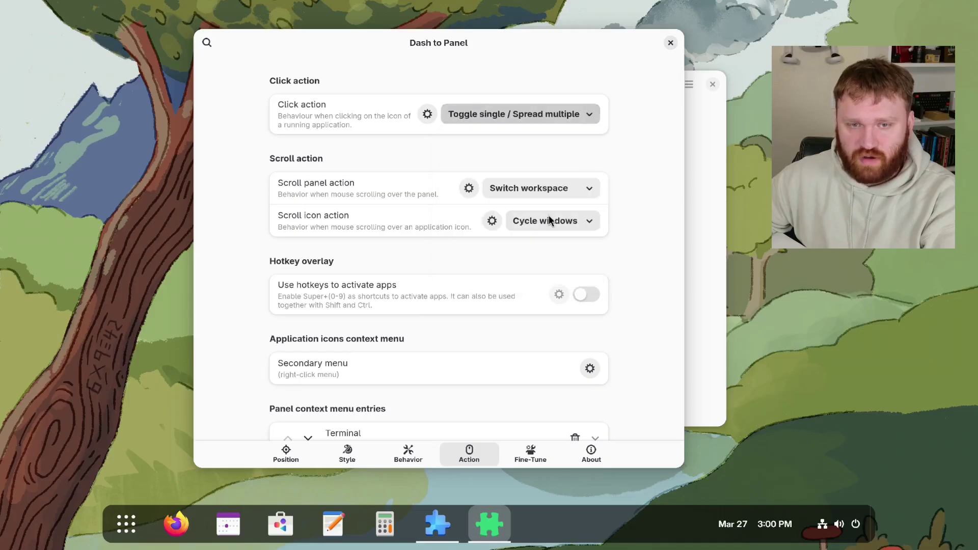
left_click(129, 534)
Launch Terminal, test minimize and restore from the panel, and open two more windows
type("term")
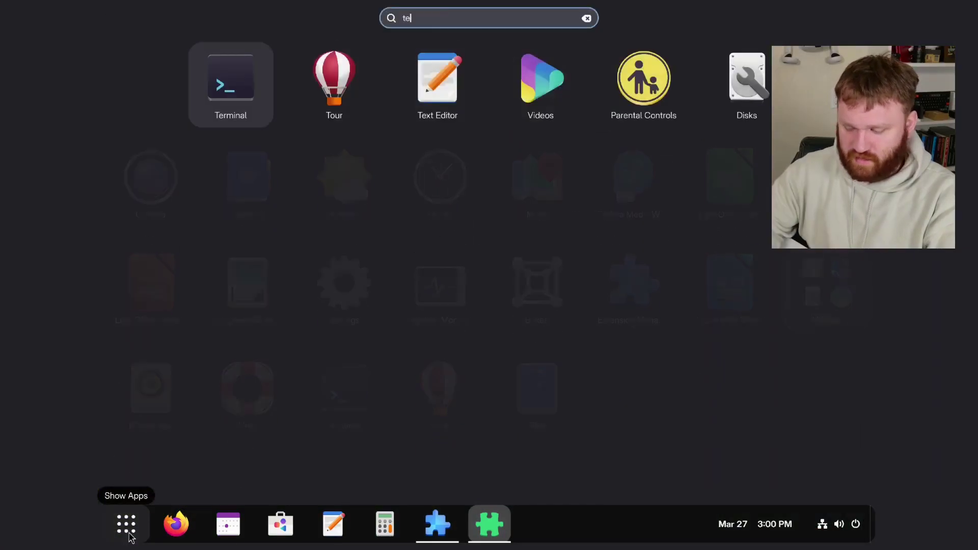
left_click(129, 532)
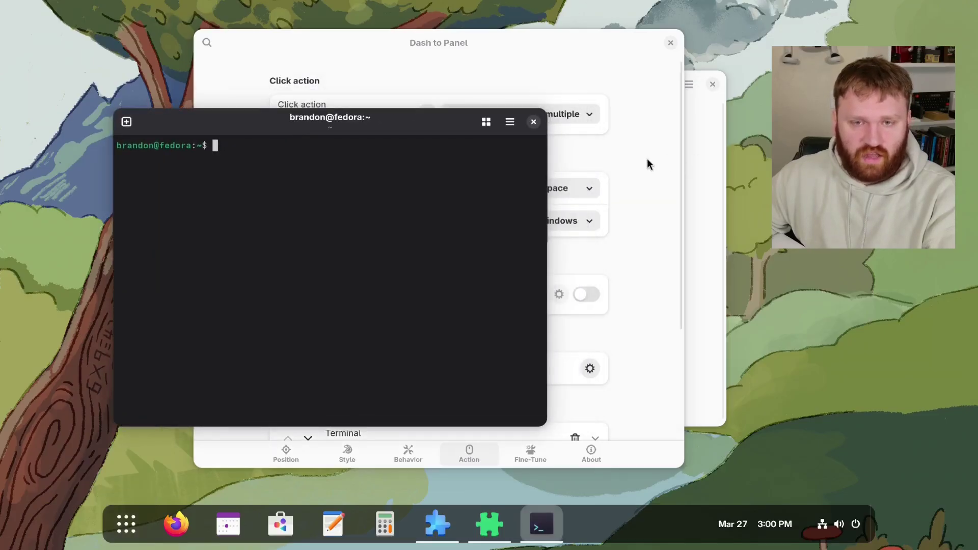
left_click(537, 517)
left_click(537, 517)
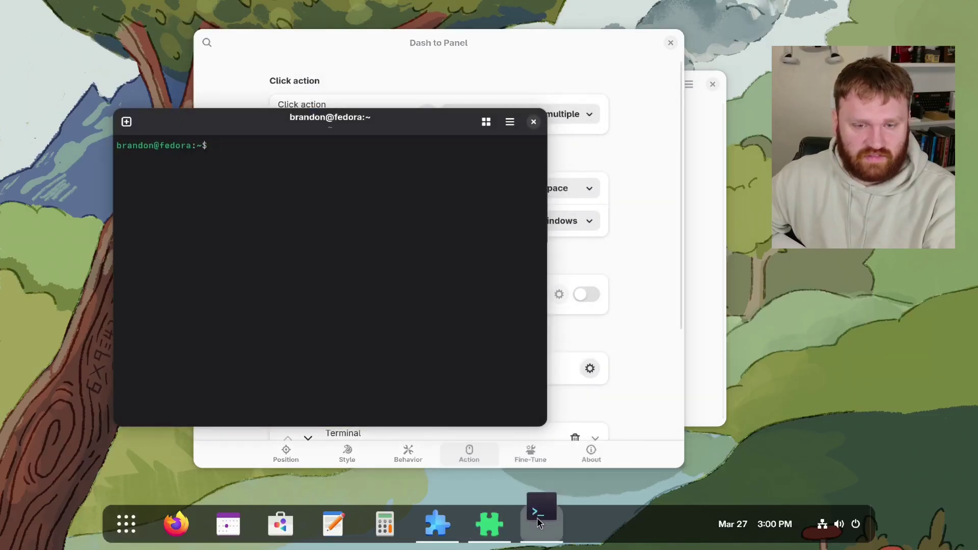
right_click(537, 518)
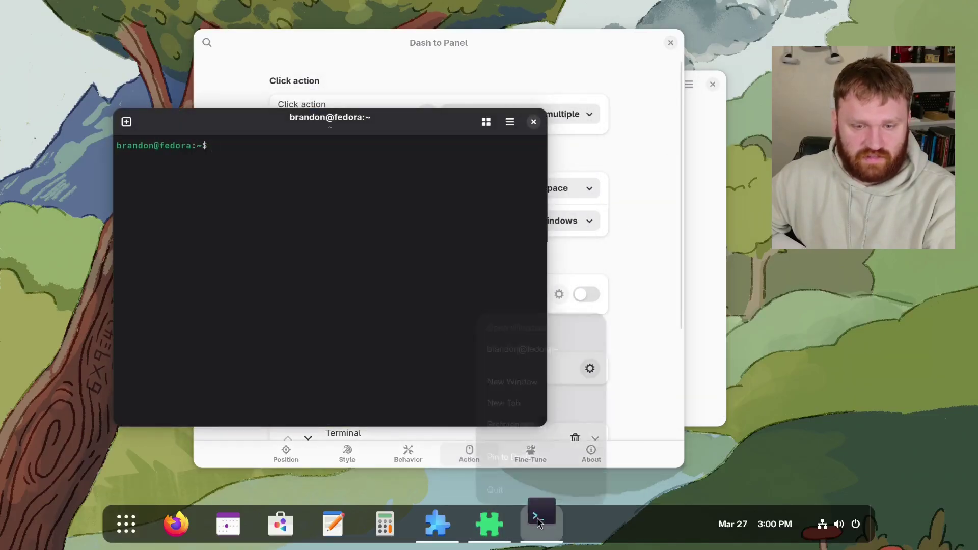
left_click(531, 379)
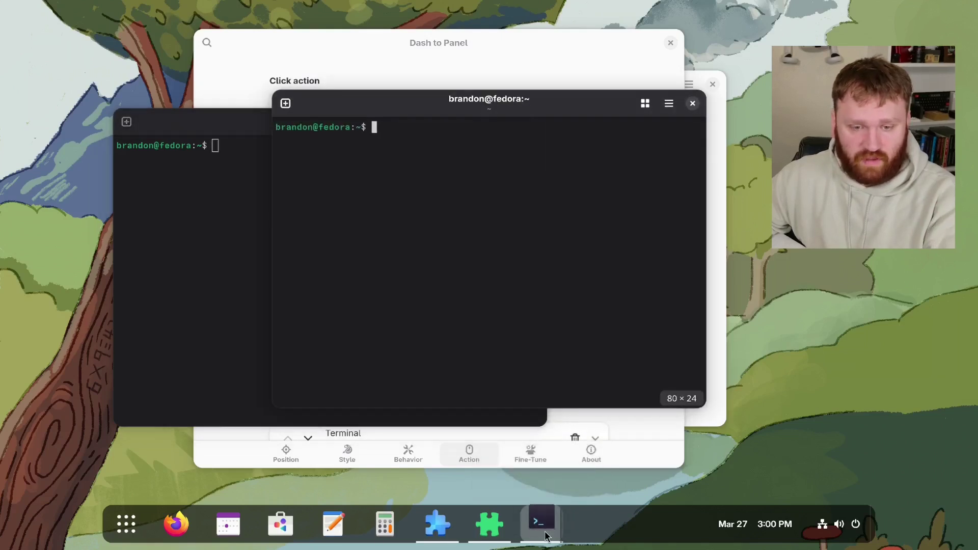
right_click(544, 530)
left_click(548, 379)
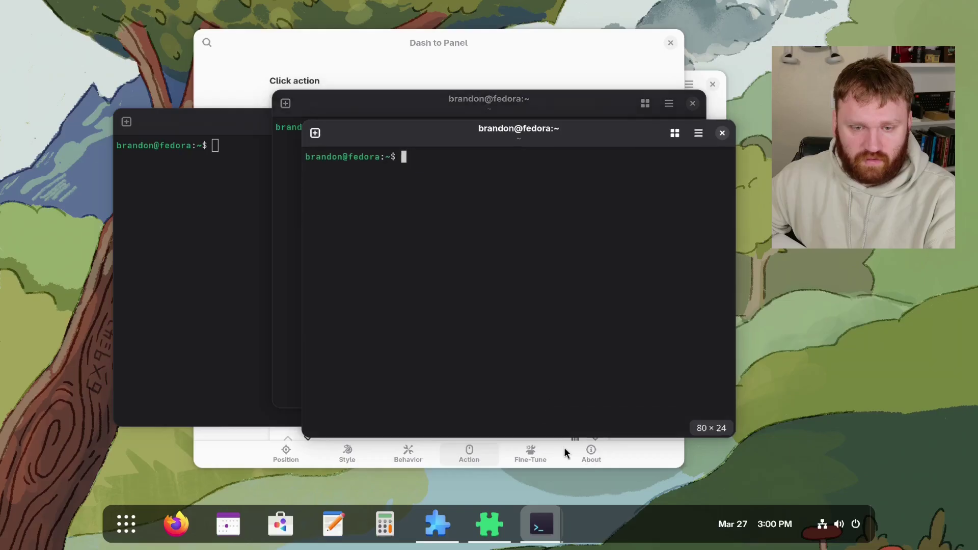
Switch between the terminals via the window spread, then close two of them
left_click(644, 459)
left_click(539, 527)
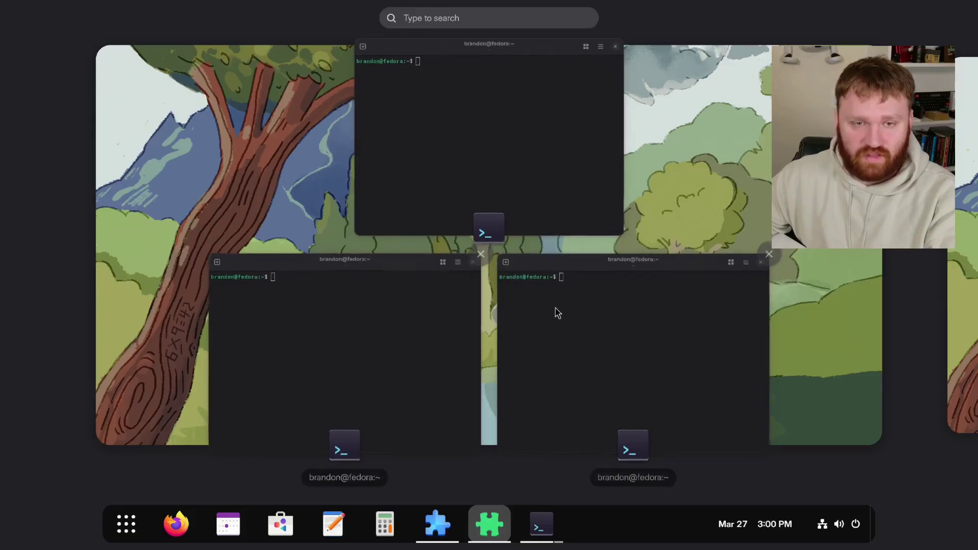
left_click(421, 360)
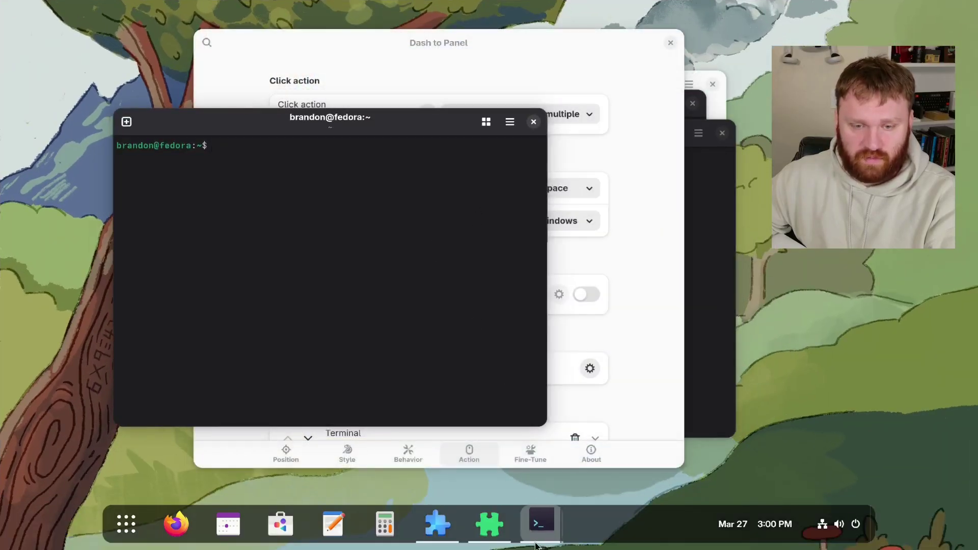
left_click(541, 524)
left_click(504, 218)
left_click(541, 525)
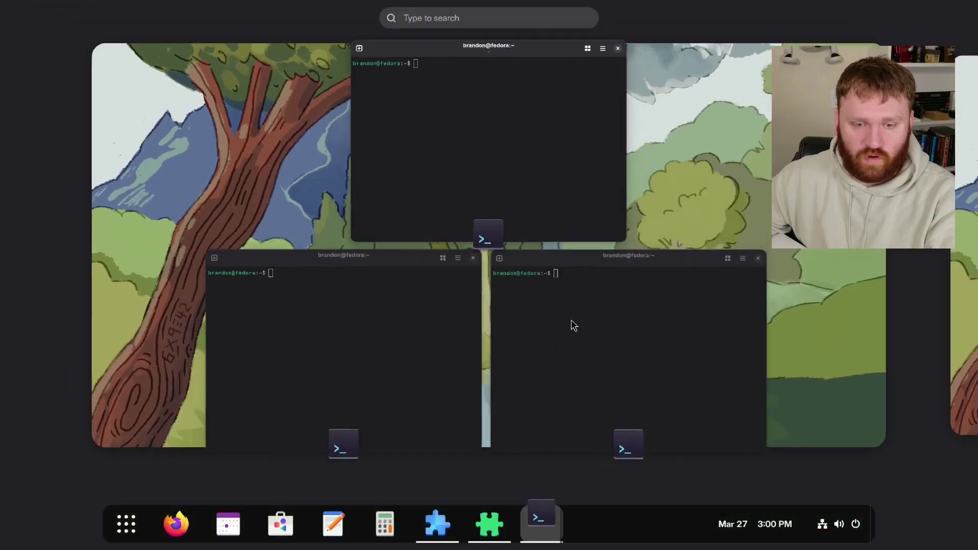
left_click(646, 331)
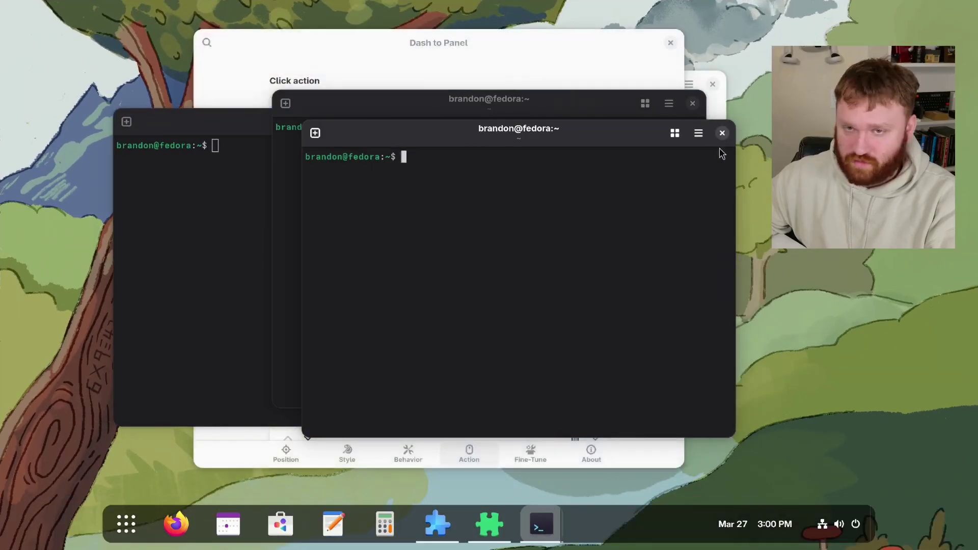
left_click(722, 133)
left_click(692, 103)
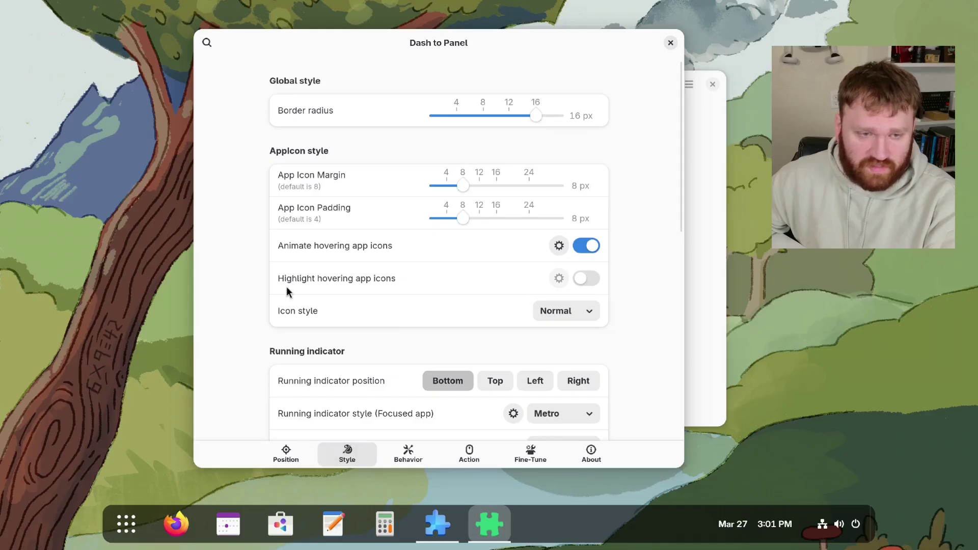
Try Grayscale app icons, revert to Normal, then view the Action page's context menu entries
left_click(590, 311)
left_click(561, 377)
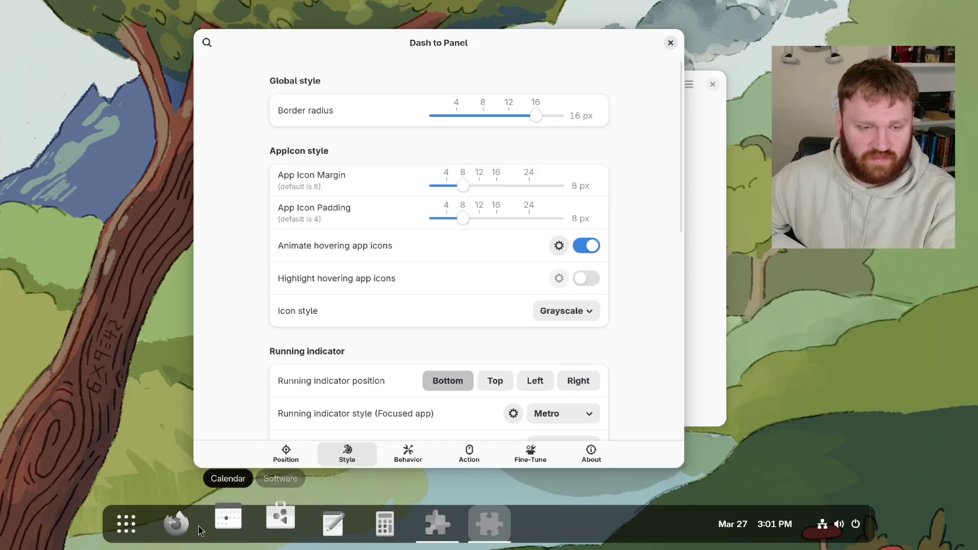
left_click(565, 312)
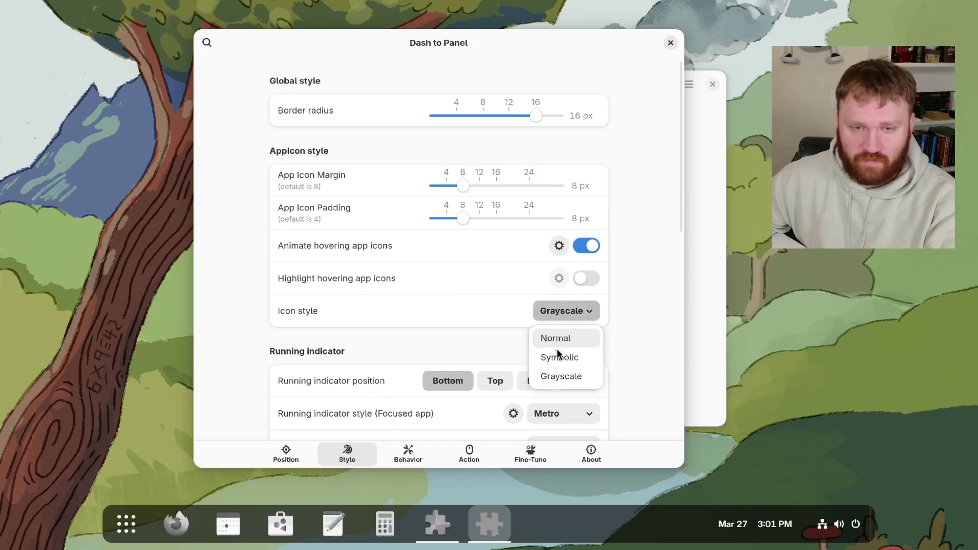
left_click(556, 338)
left_click(474, 458)
scroll(382, 270, "down", 3)
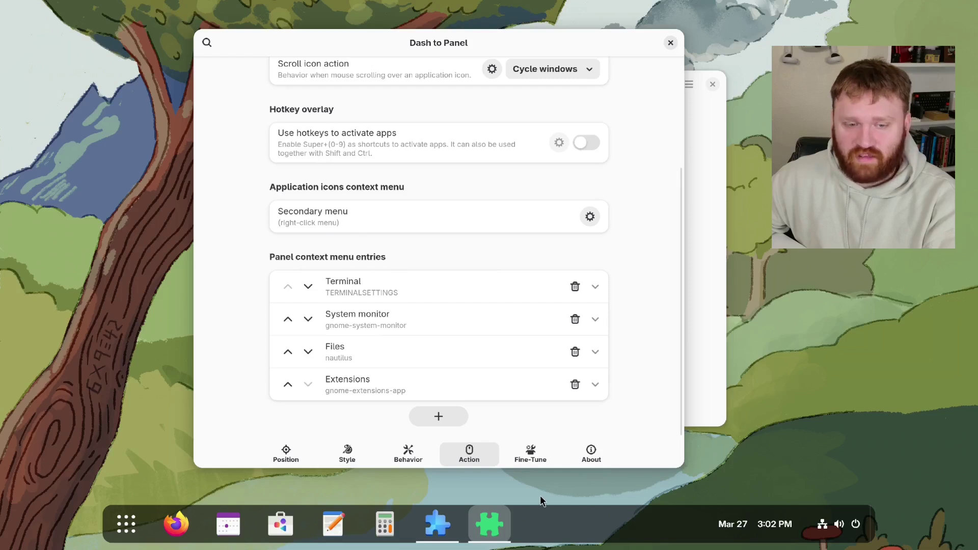
Check the panel's context menu, then delete the Terminal entry from the panel menu entries
right_click(603, 517)
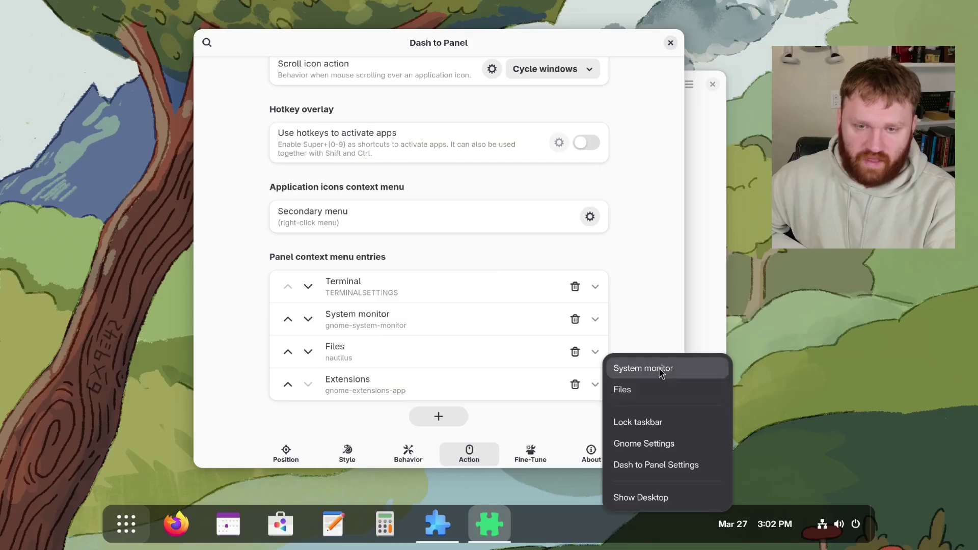
left_click(384, 302)
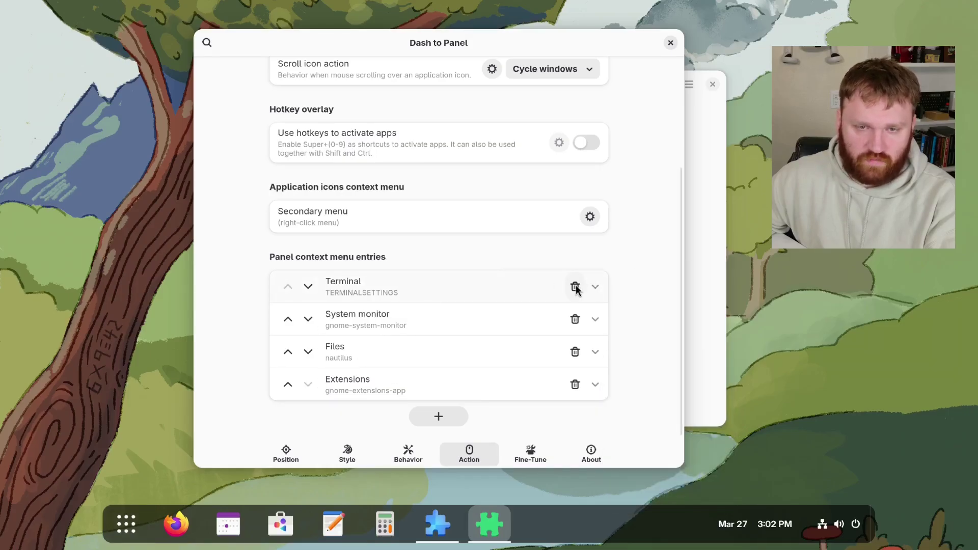
left_click(575, 286)
Add a new blank panel menu entry and expand it to edit its Text field
left_click(431, 415)
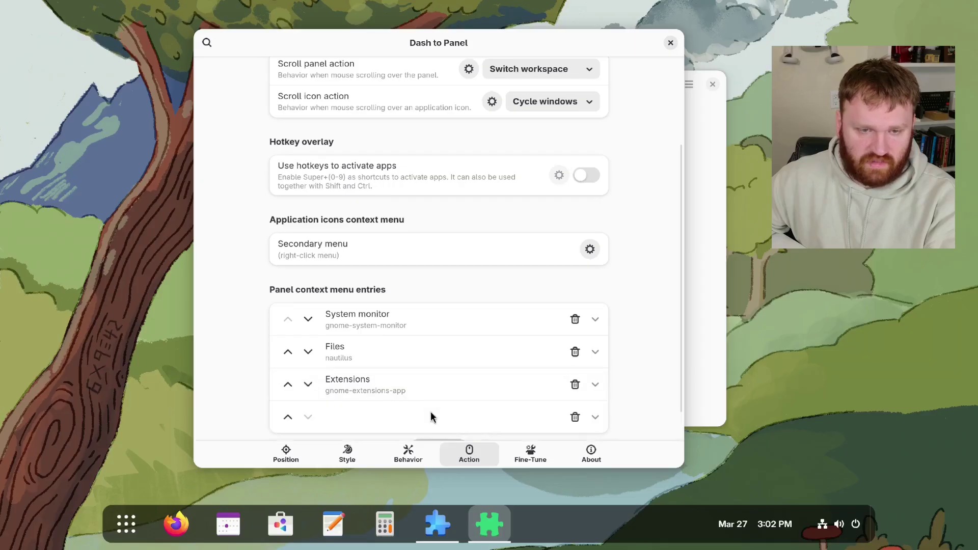
left_click(596, 385)
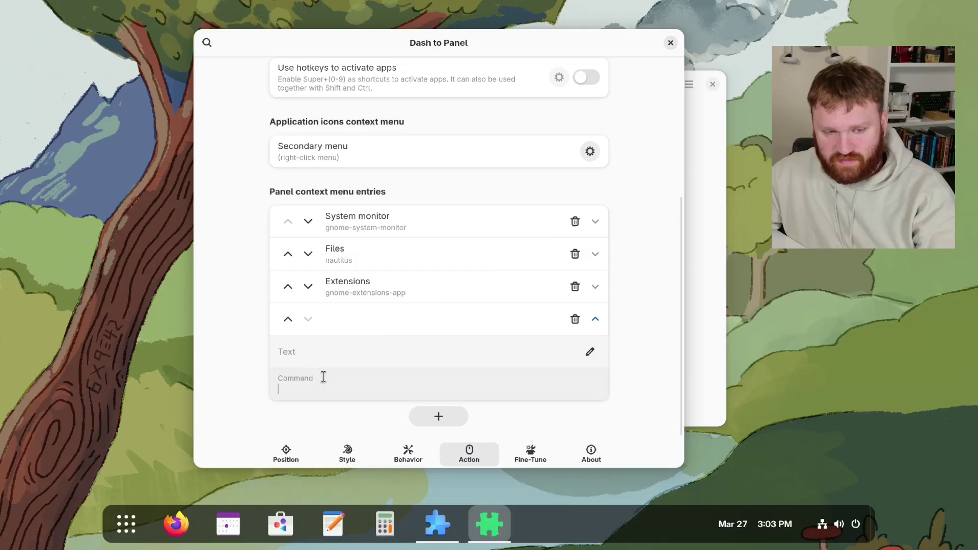
left_click(333, 359)
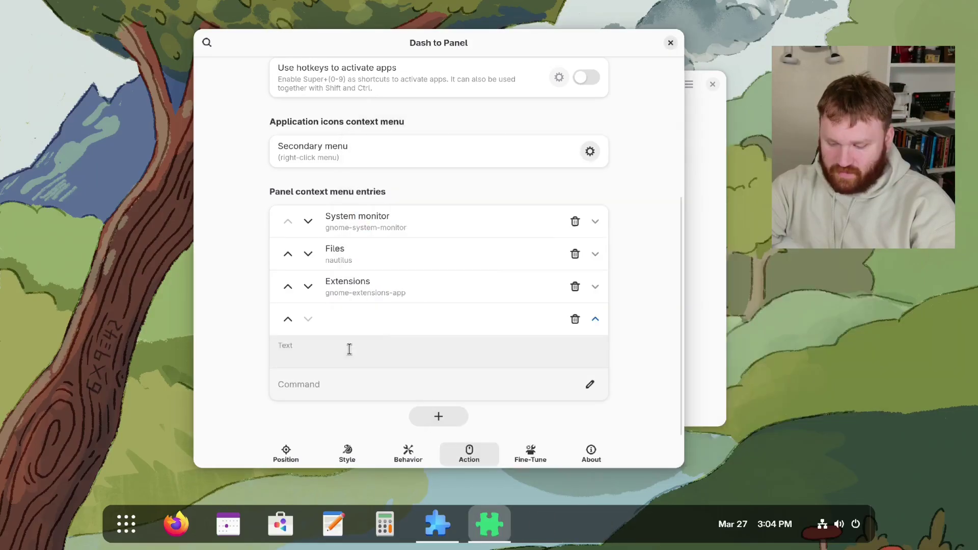
Set the new entry's Text and Command to 'gnote' and confirm both fields
type("gnote")
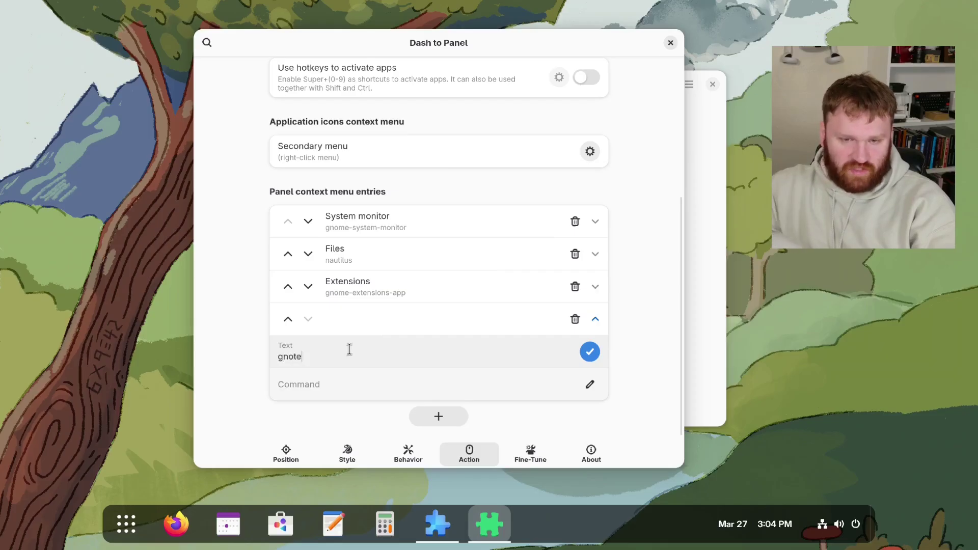
left_click(349, 388)
type("gnot")
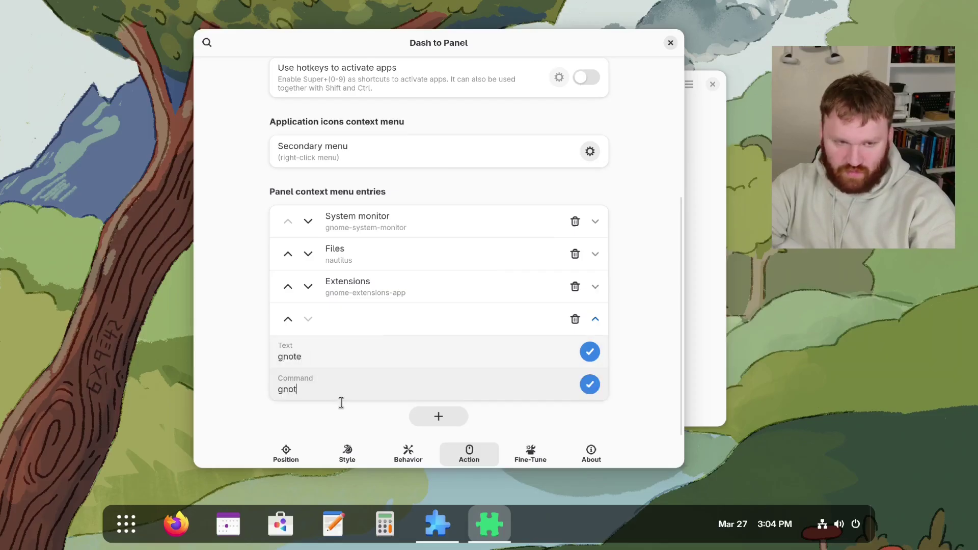
type("e")
left_click(589, 385)
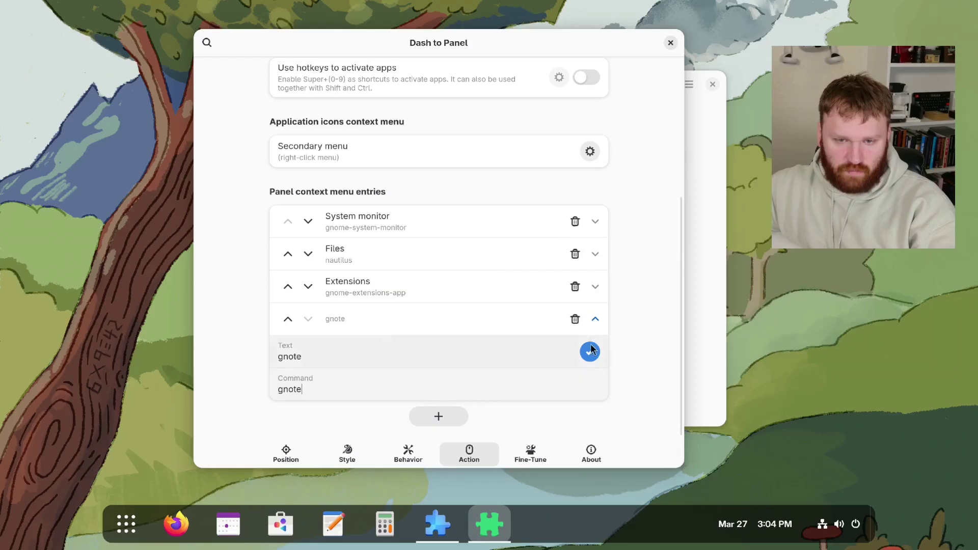
left_click(589, 351)
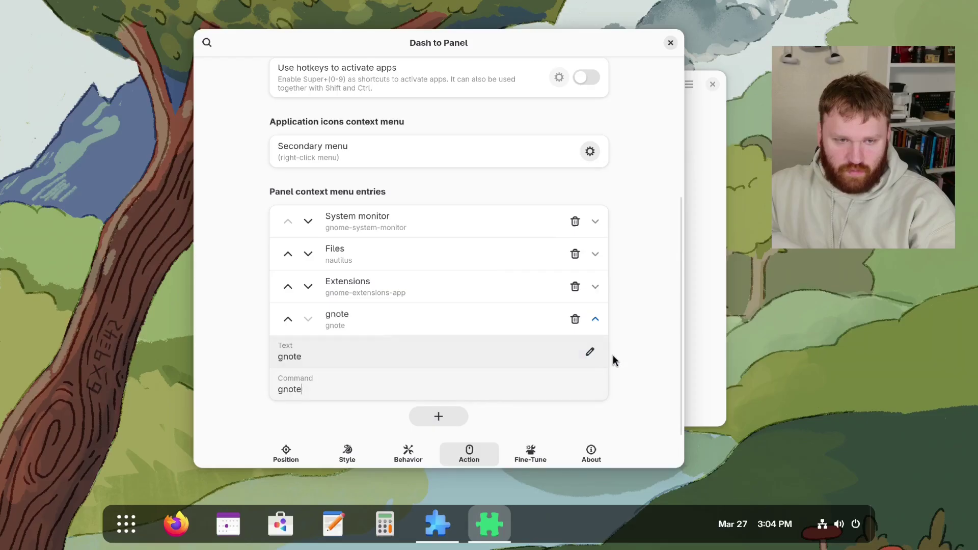
Launch Gnote from the new gnote entry in the taskbar menu, then close Gnote
right_click(617, 532)
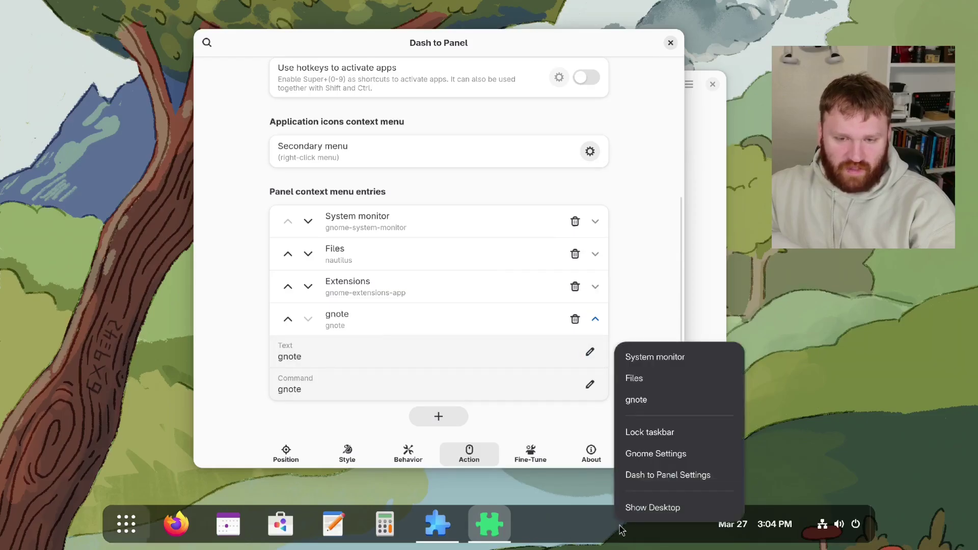
left_click(641, 399)
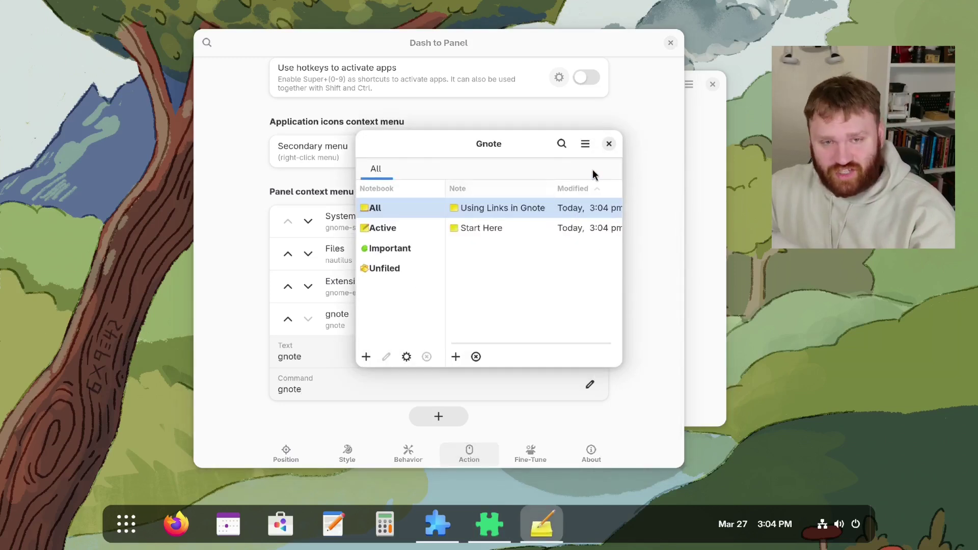
left_click(609, 143)
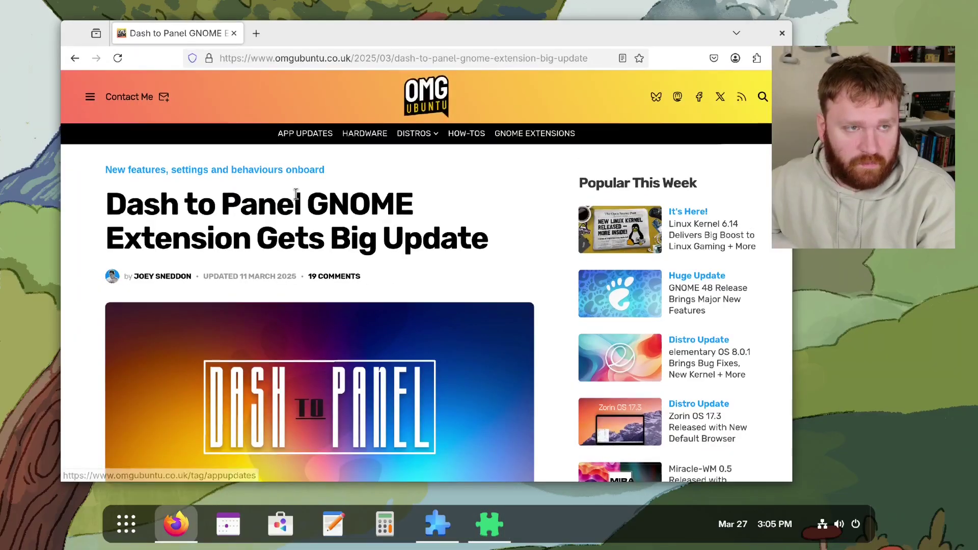
Scroll to the v66 changes list and read the dock-style, Grayscale icon and Intellihide bullets
scroll(298, 198, "down", 15)
scroll(299, 198, "down", 20)
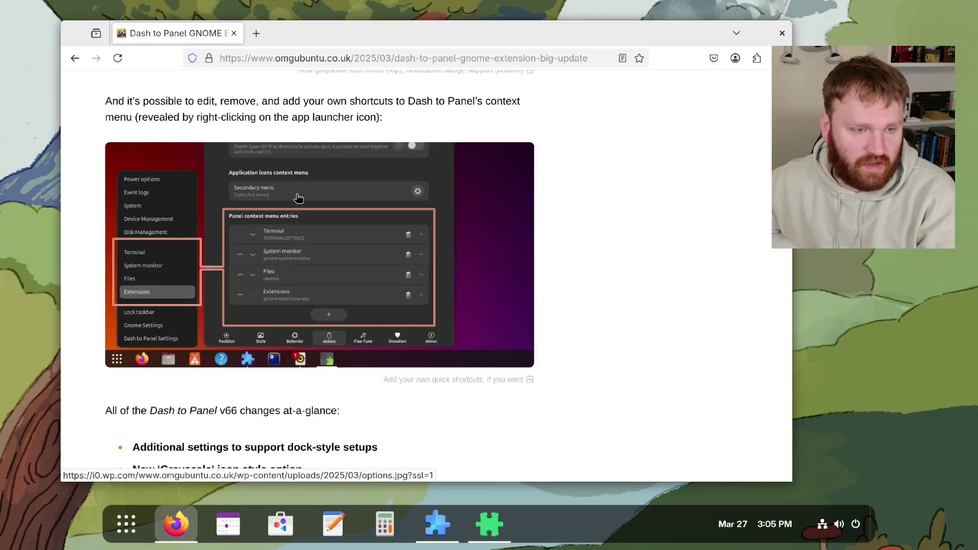
scroll(299, 198, "up", 6)
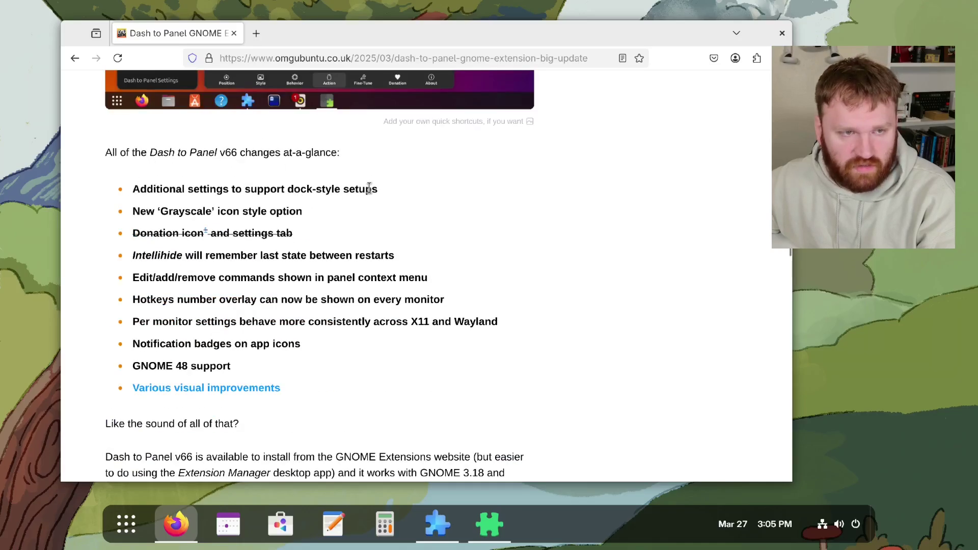
left_click_drag(372, 188, 178, 187)
left_click(299, 186)
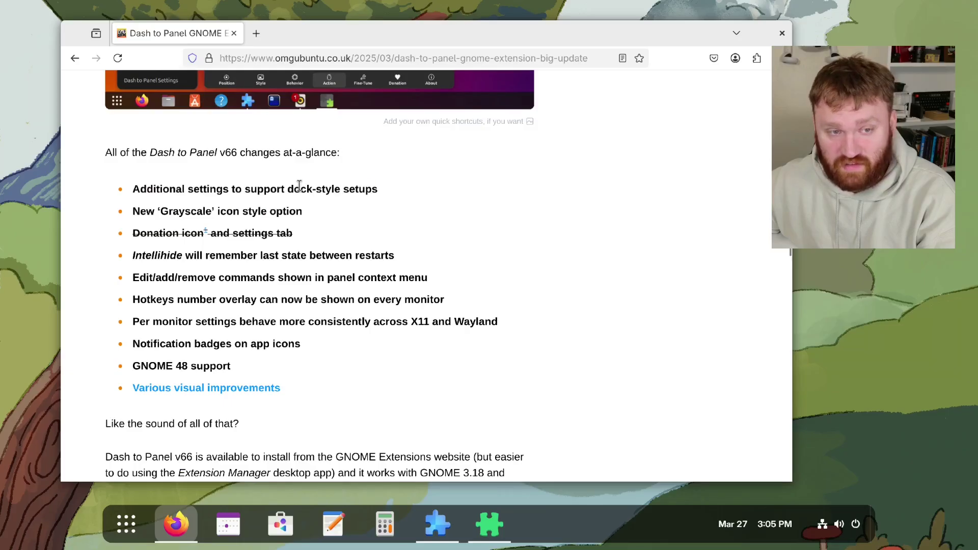
left_click_drag(155, 210, 283, 208)
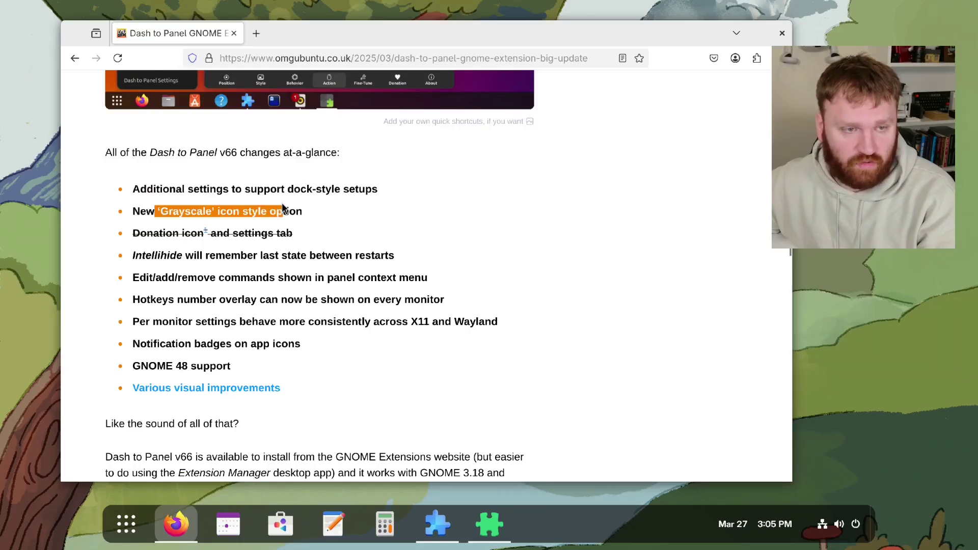
left_click_drag(135, 254, 400, 261)
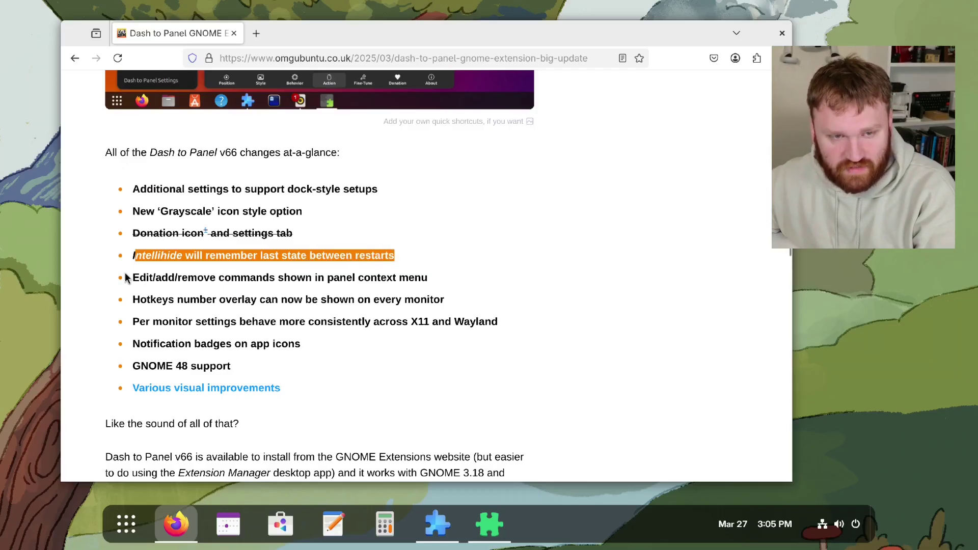
Read the remaining v66 bullets, then open the 'Various visual improvements' pull request in a new tab
left_click(484, 273)
left_click_drag(430, 279, 461, 309)
left_click_drag(517, 326, 153, 317)
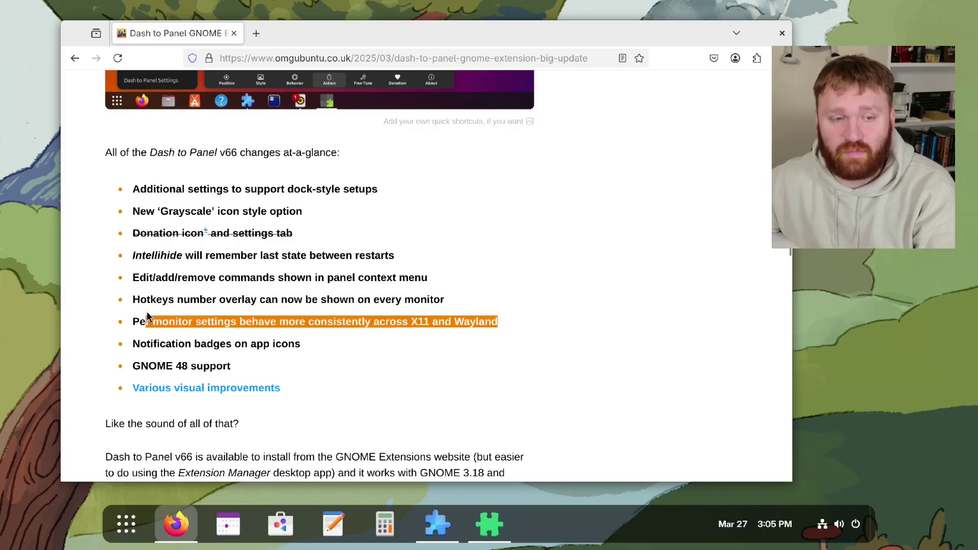
left_click_drag(147, 317, 371, 321)
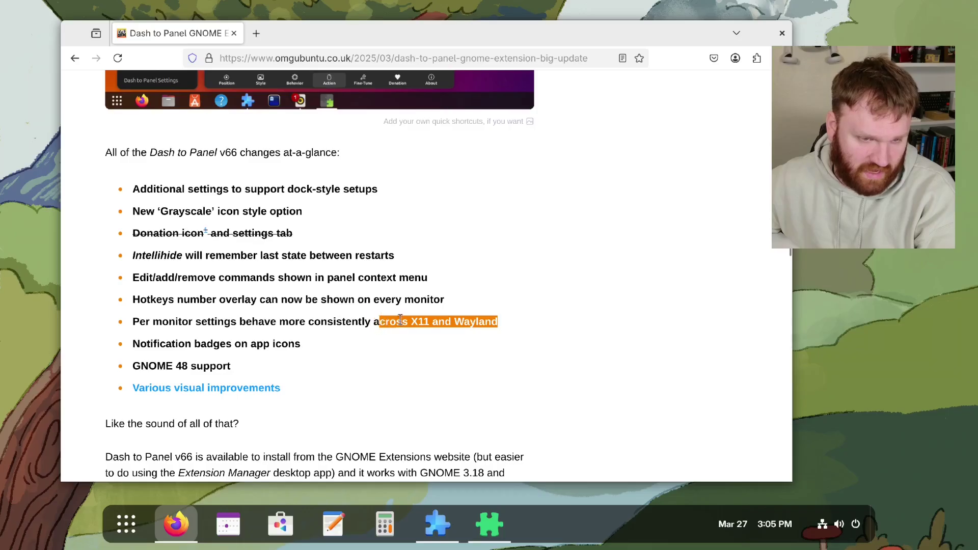
left_click_drag(441, 317, 154, 344)
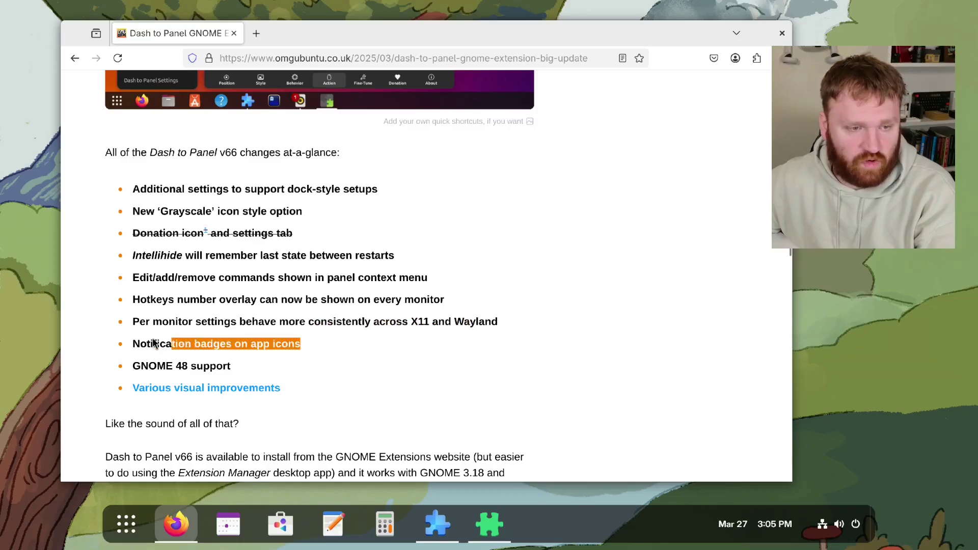
left_click_drag(232, 367, 132, 373)
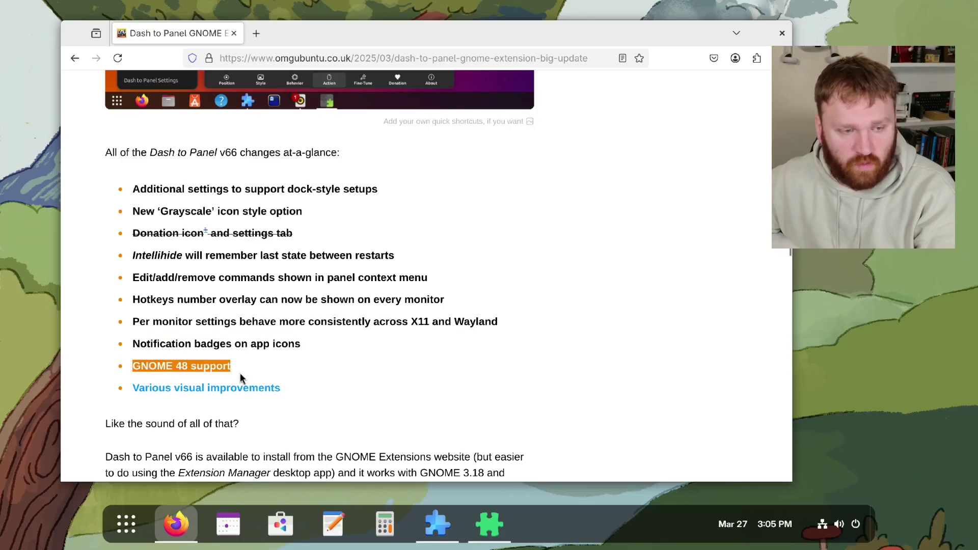
left_click(242, 390)
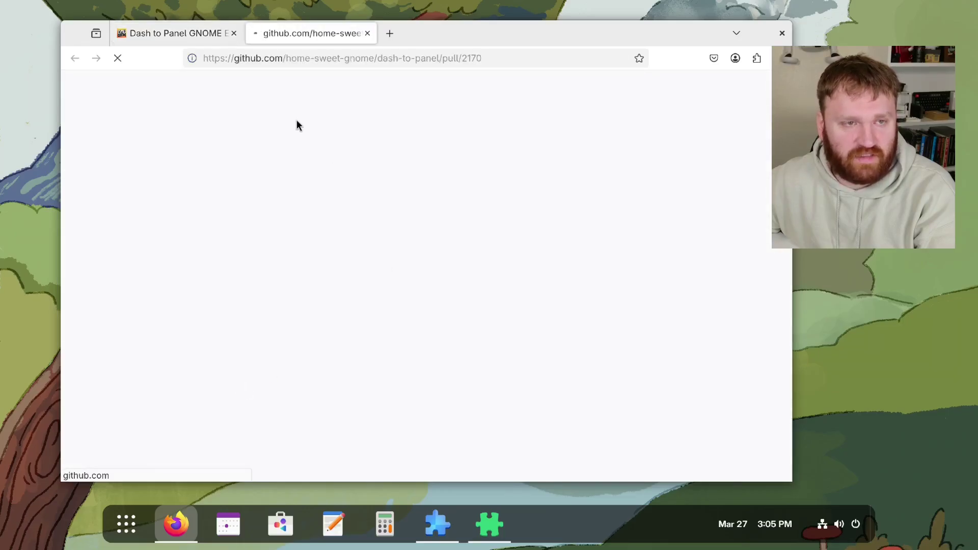
Scroll through pull request #2170's comparison table, then go back to the OMG! Ubuntu article tab
scroll(380, 380, "down", 3)
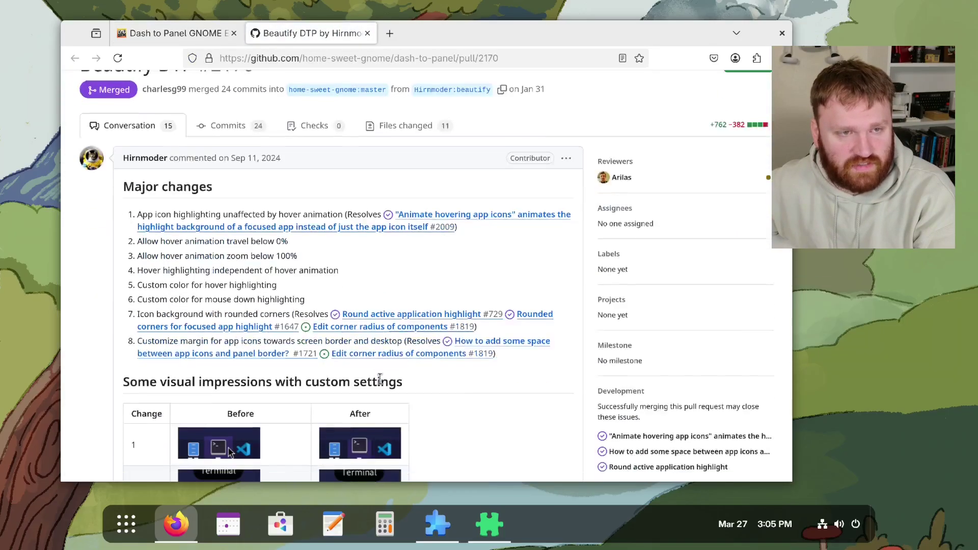
scroll(381, 380, "down", 8)
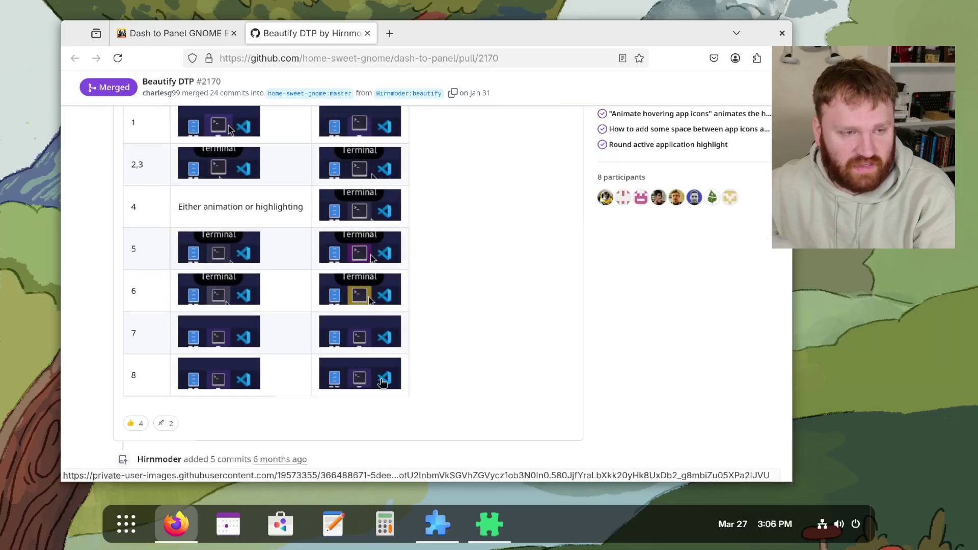
scroll(383, 382, "up", 2)
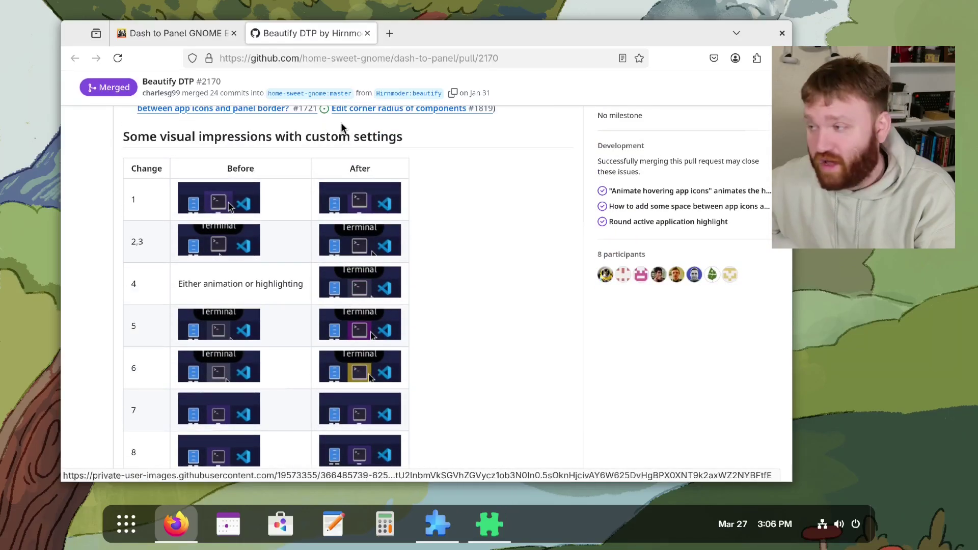
left_click(214, 33)
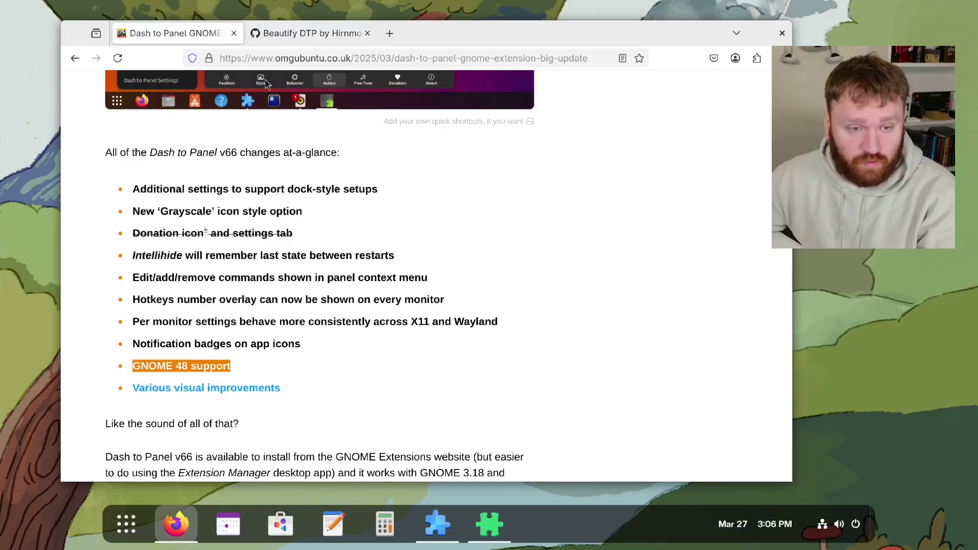
scroll(405, 344, "down", 18)
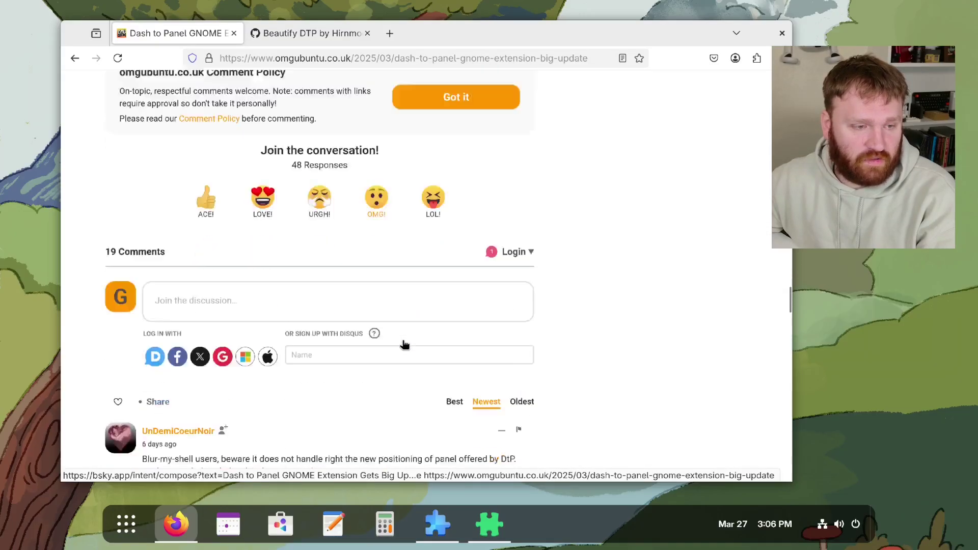
Read the reader comments about Blur-my-shell, Caffeine stopping and the developer quitting
scroll(405, 344, "down", 8)
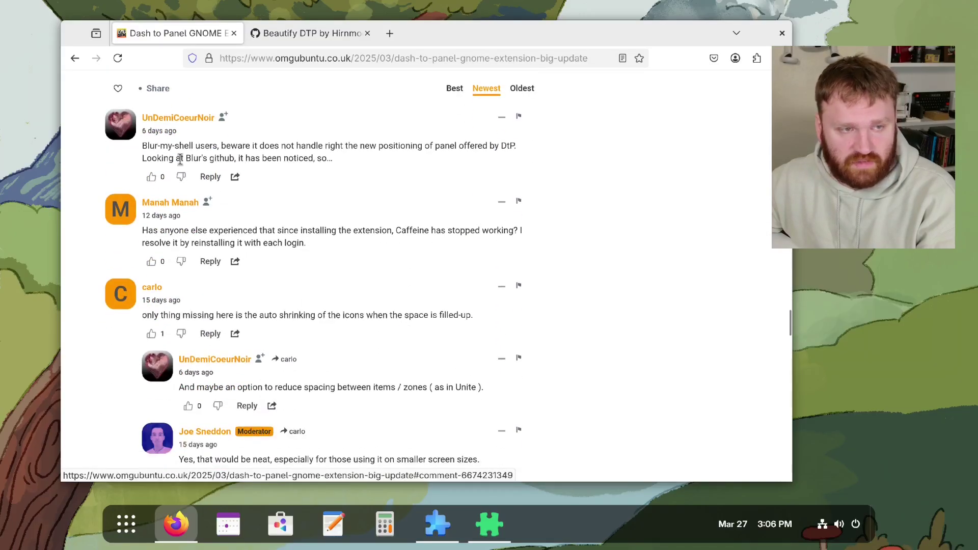
left_click_drag(143, 146, 196, 146)
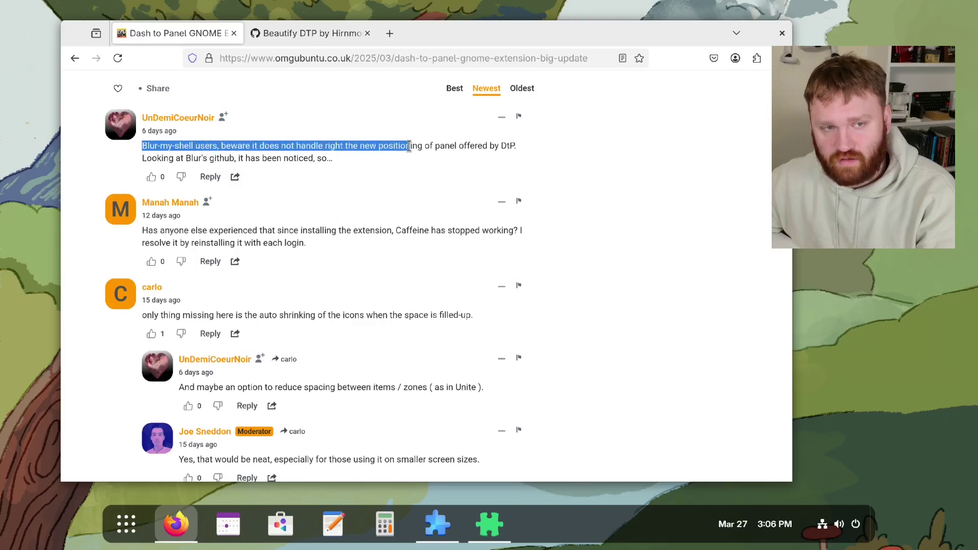
left_click_drag(475, 147, 478, 172)
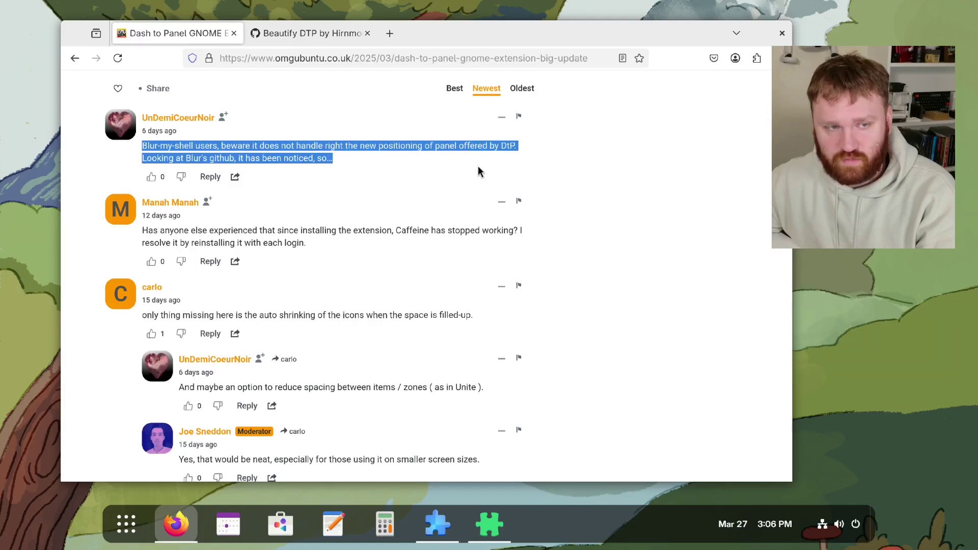
left_click(182, 230)
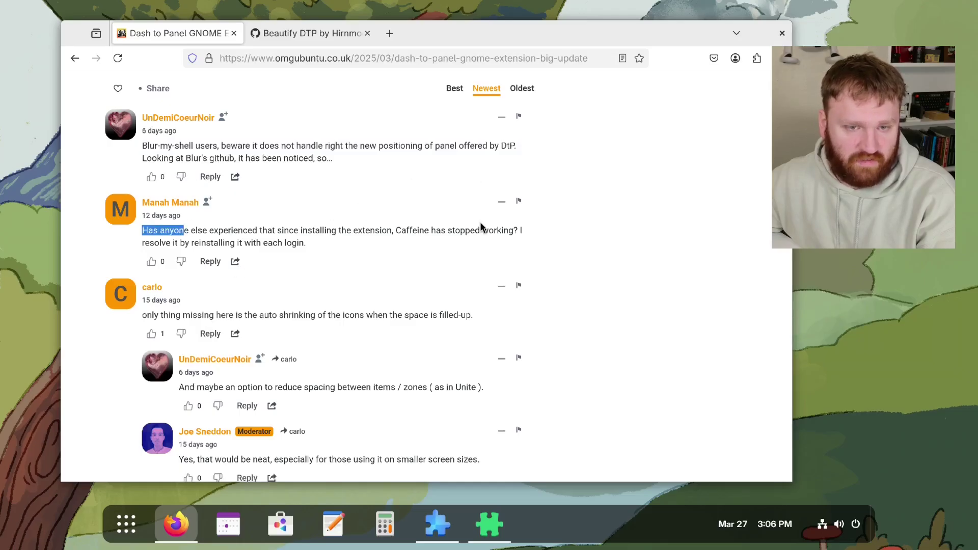
left_click_drag(480, 227, 412, 250)
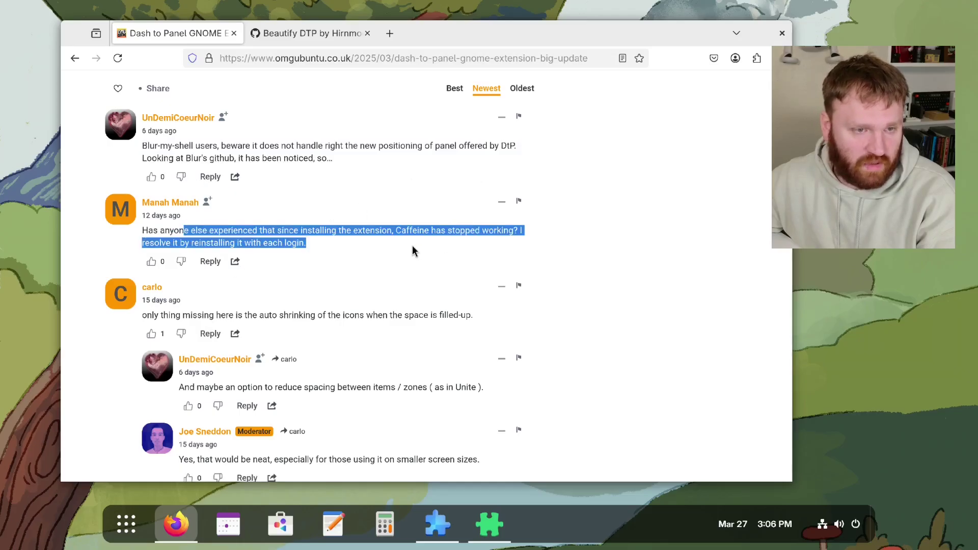
left_click(411, 249)
scroll(299, 278, "down", 8)
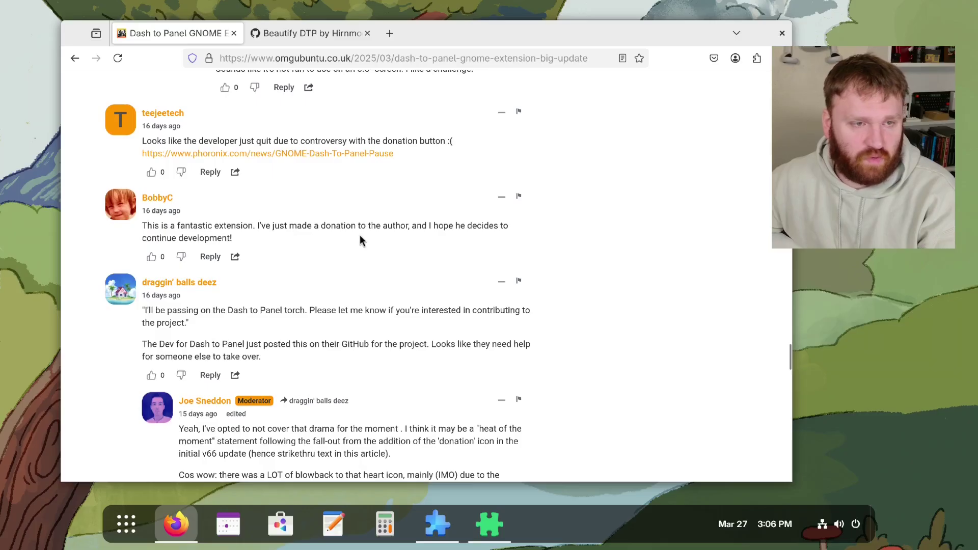
left_click_drag(146, 141, 451, 141)
Open the linked Phoronix news article and dismiss its ad-blocker notice
left_click(362, 153)
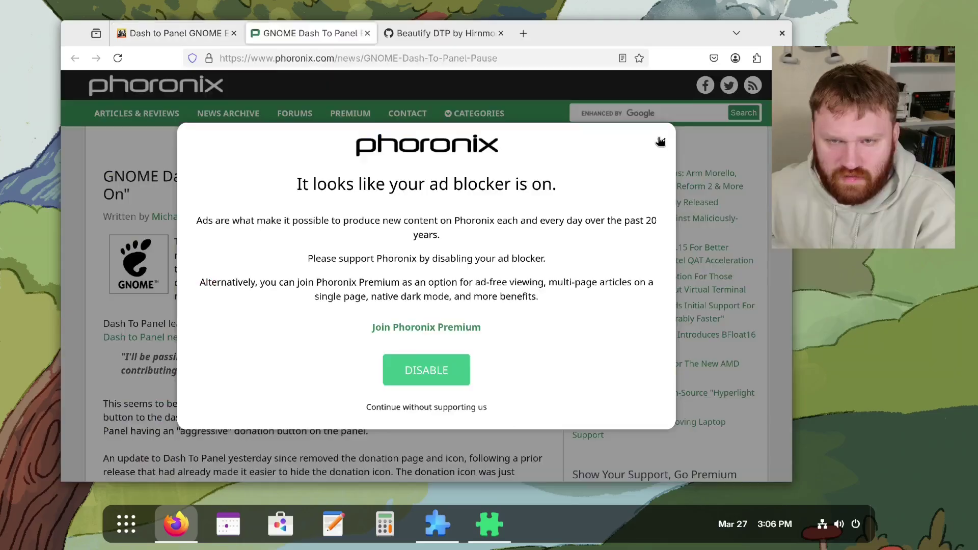
left_click(660, 141)
scroll(306, 255, "down", 3)
Read the article's quoted statement and the complaint about the panel icon
left_click_drag(134, 279, 324, 310)
left_click(312, 305)
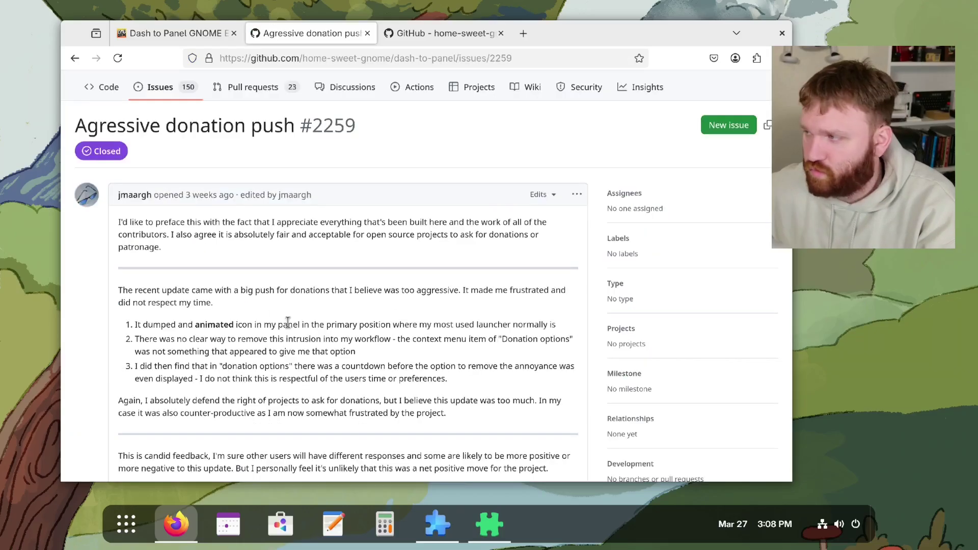
left_click_drag(288, 324, 540, 338)
left_click(117, 282)
Read issue #2259's complaint points, the candid feedback line and the toned-down edit note
left_click(174, 352)
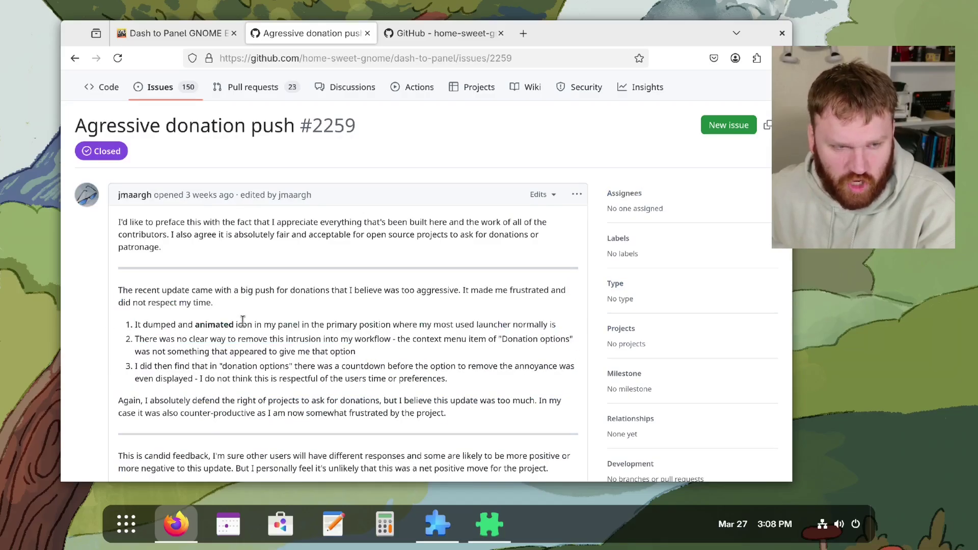
triple_click(214, 323)
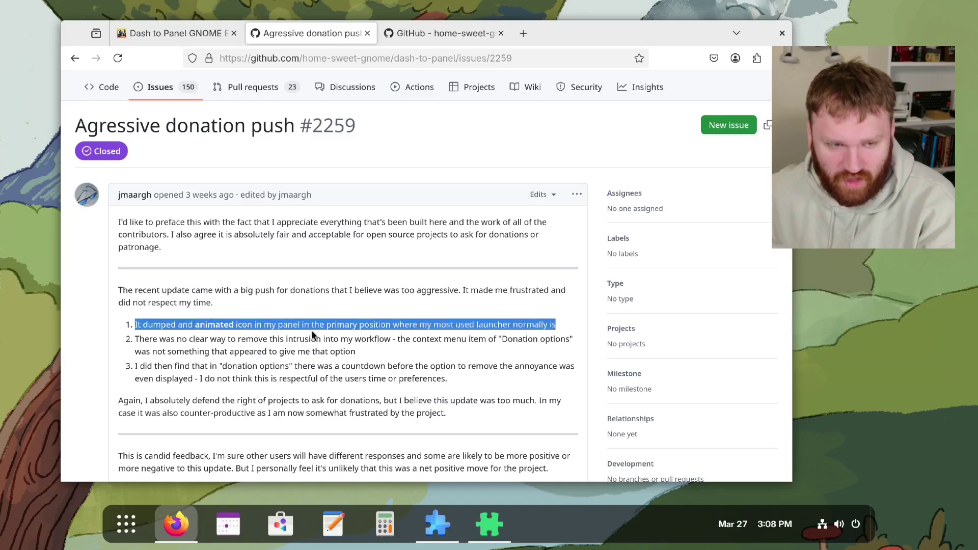
left_click(427, 323)
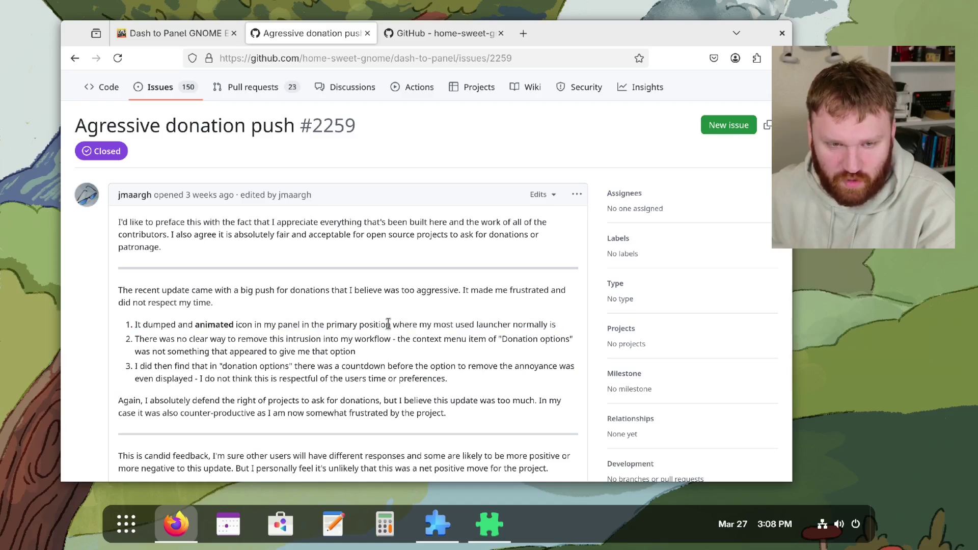
left_click_drag(387, 323, 475, 307)
scroll(204, 306, "down", 3)
left_click_drag(118, 301, 363, 302)
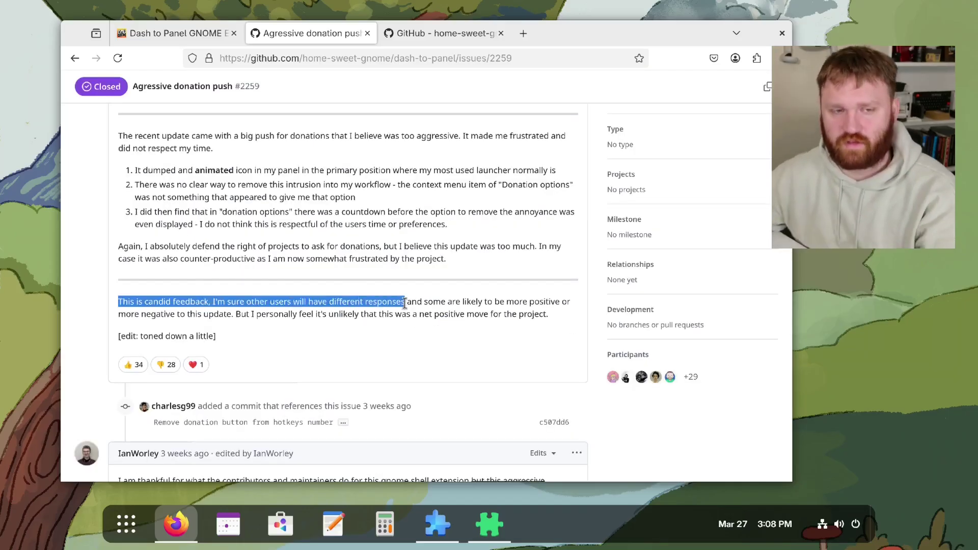
left_click(379, 274)
left_click_drag(291, 197, 448, 260)
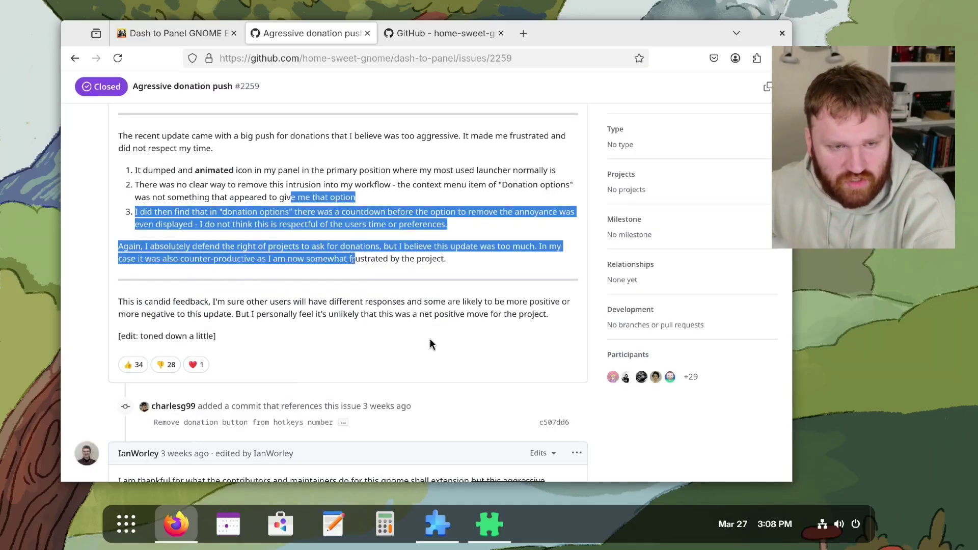
left_click(352, 316)
left_click_drag(254, 224, 353, 315)
scroll(243, 219, "down", 3)
left_click_drag(232, 178, 118, 178)
Continue down the issue to the line promising no forced donation pop-ups
scroll(137, 356, "up", 3)
mouse_move(143, 364)
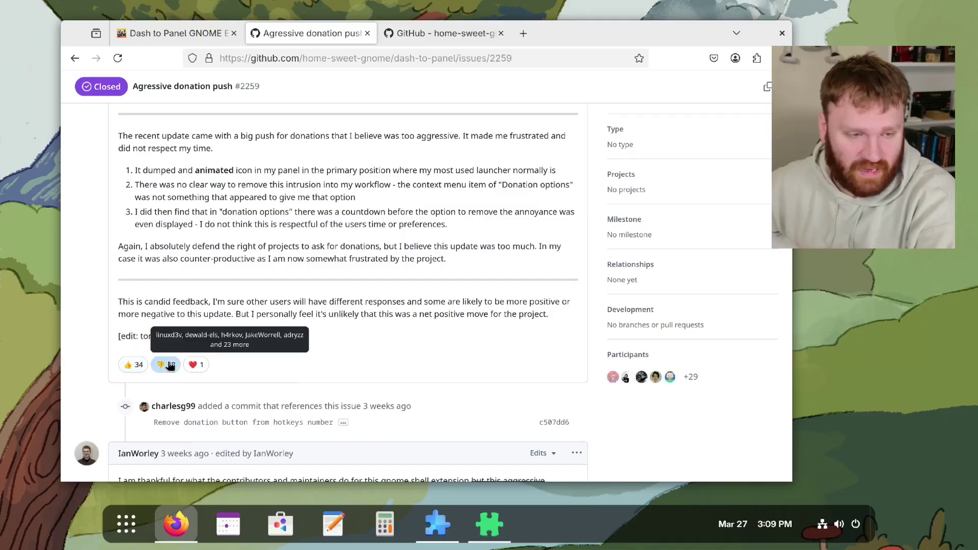
scroll(324, 312, "down", 5)
scroll(325, 313, "down", 3)
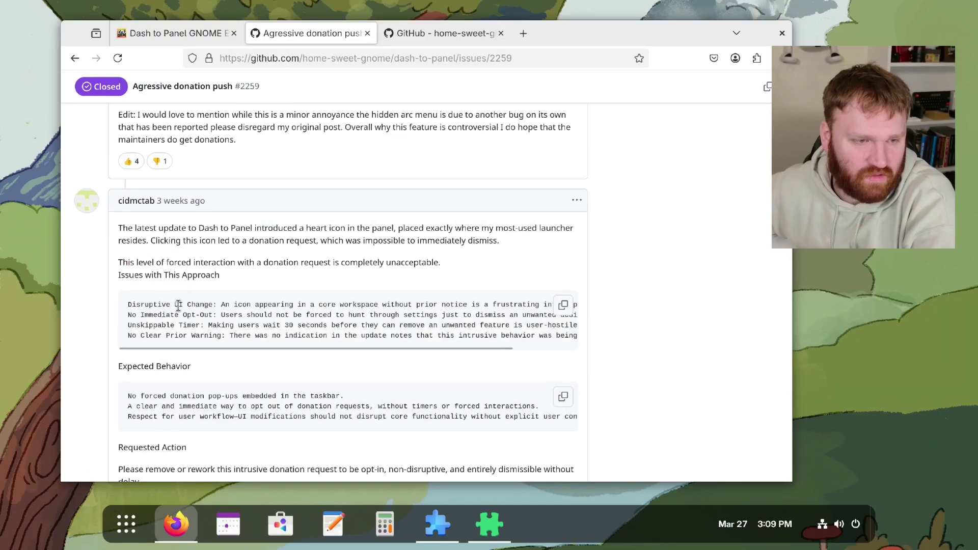
left_click_drag(213, 305, 114, 308)
scroll(195, 226, "down", 3)
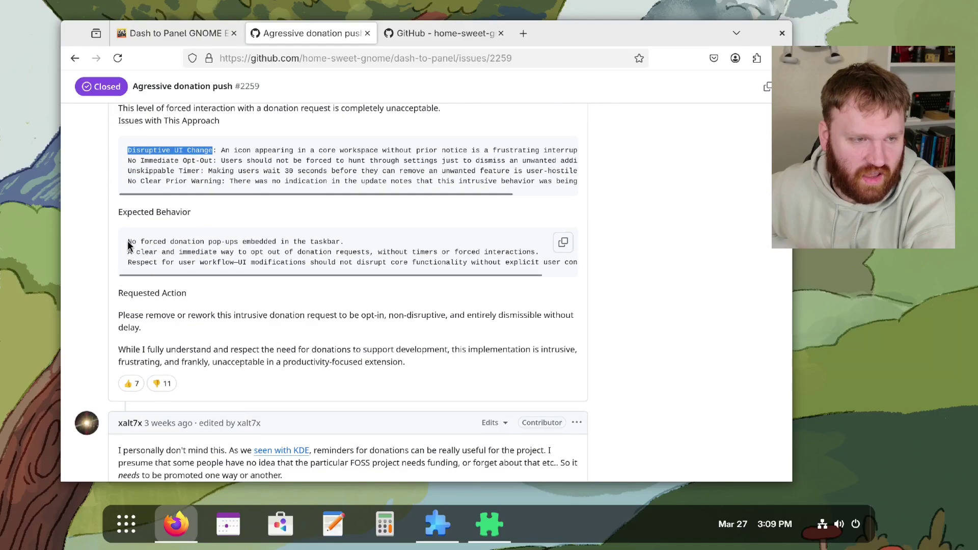
left_click_drag(128, 240, 358, 241)
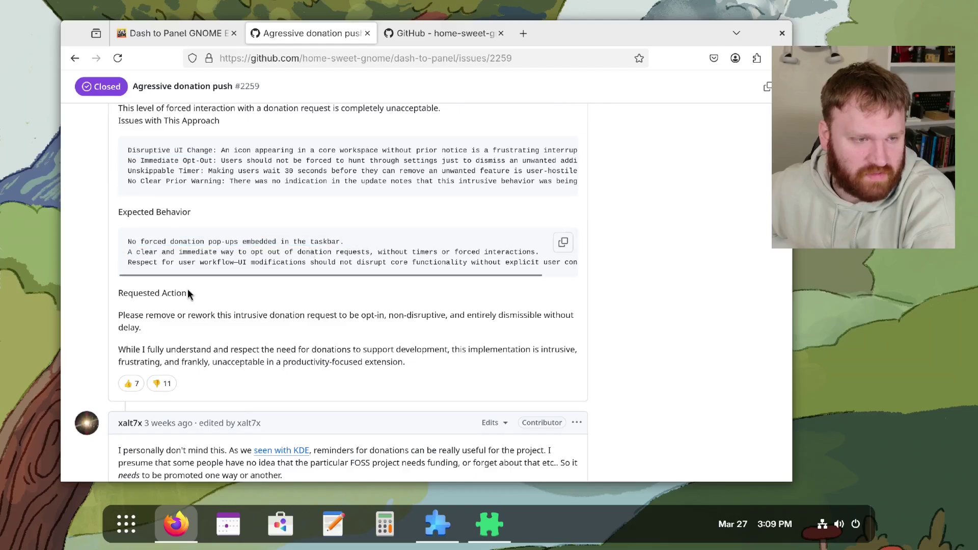
scroll(191, 296, "down", 6)
Bring up the Dash to Panel quick menu from the taskbar, then read later comments
right_click(614, 524)
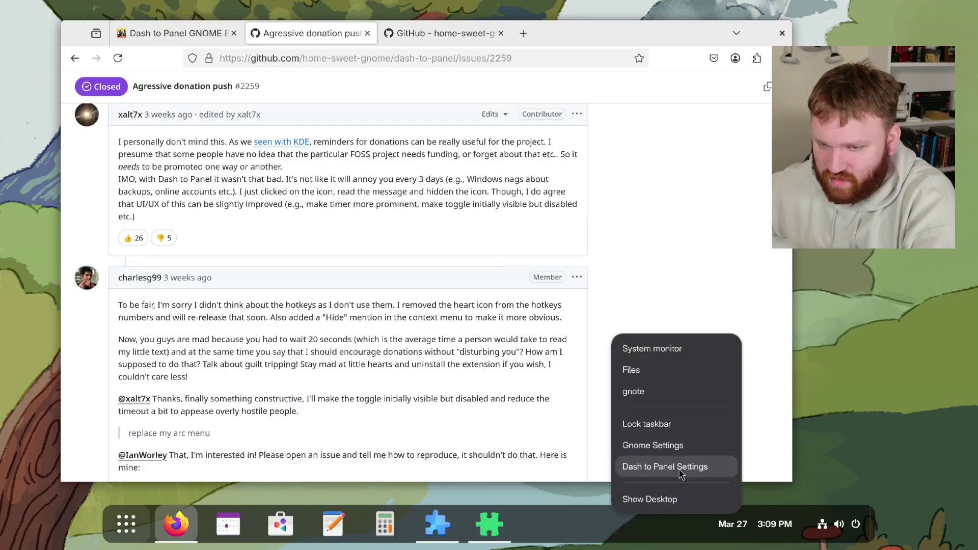
left_click_drag(118, 277, 508, 285)
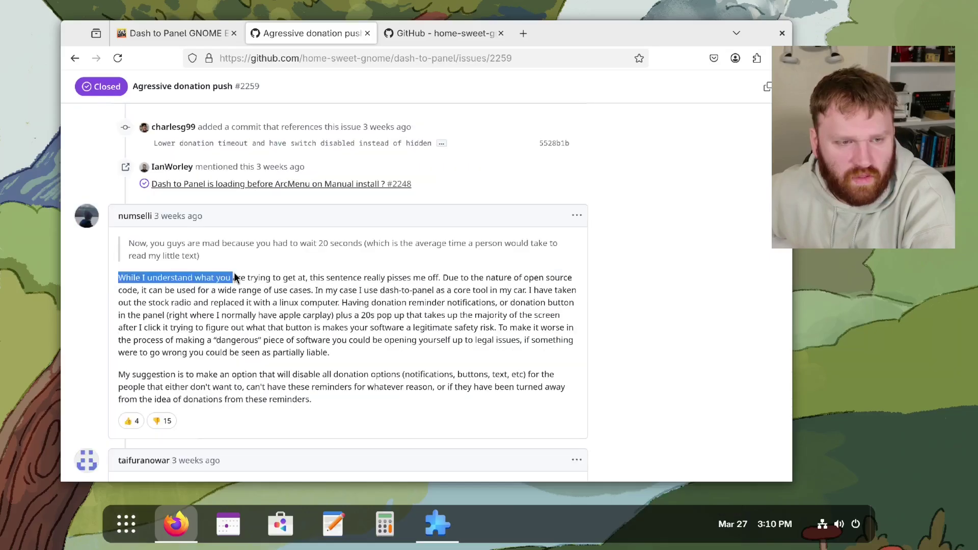
left_click(321, 276)
left_click(479, 271)
scroll(509, 286, "down", 6)
left_click_drag(152, 193, 458, 236)
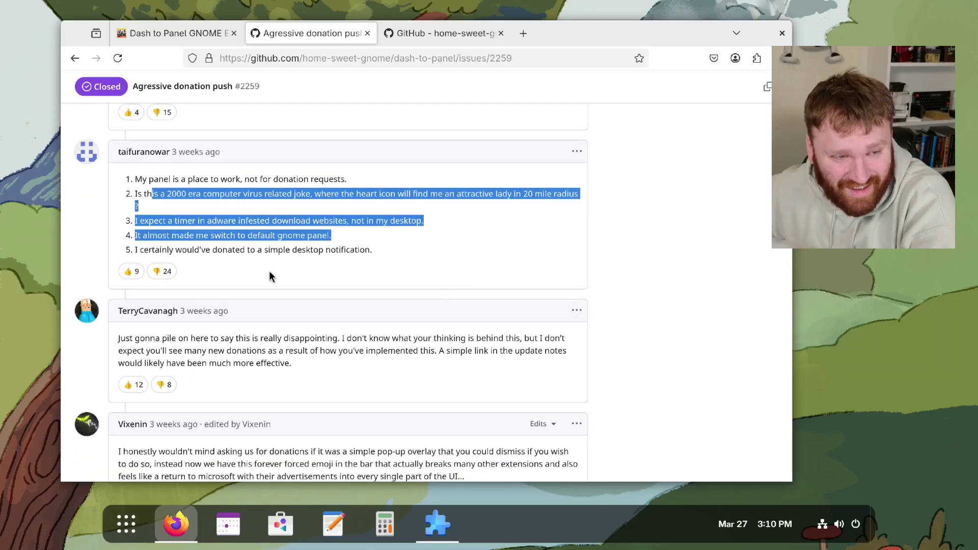
left_click(324, 264)
Read the 'Gimme, gimme, gimme' comment and the maintainer's passing-the-torch message in issue #2274
scroll(324, 264, "down", 10)
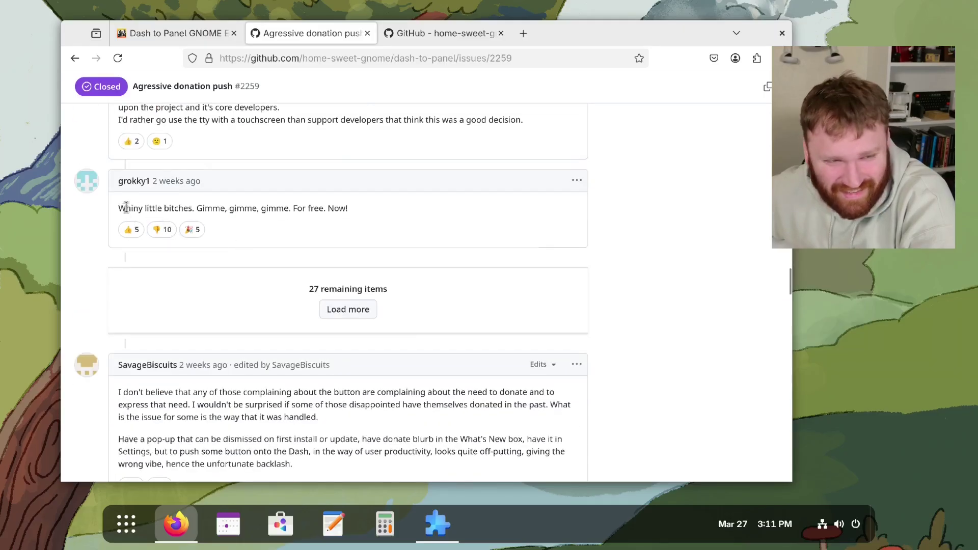
left_click_drag(126, 208, 366, 208)
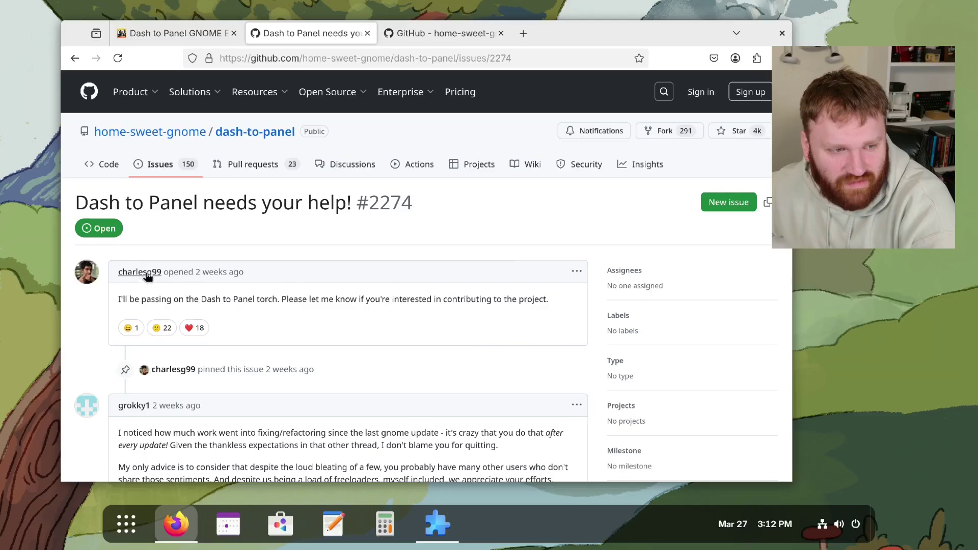
scroll(137, 297, "down", 1)
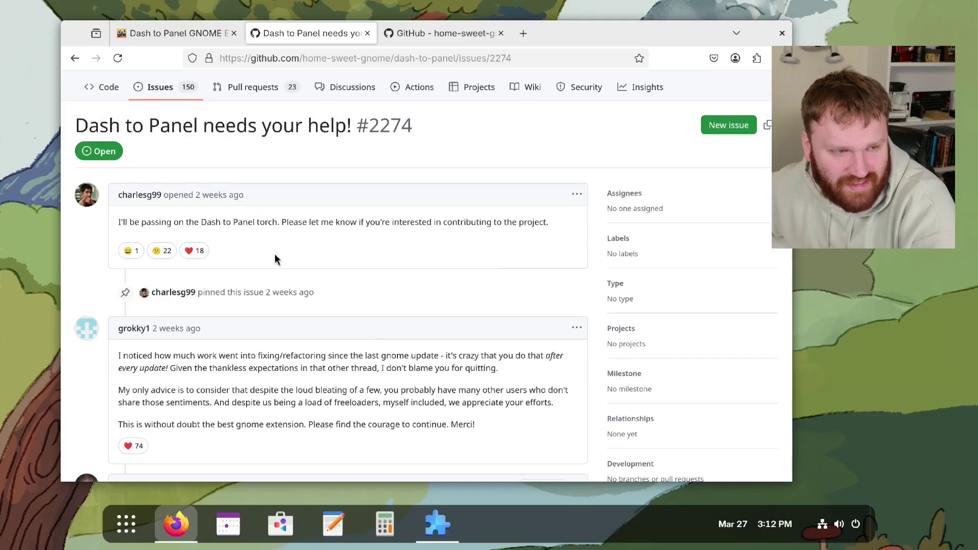
left_click_drag(548, 223, 111, 222)
left_click(310, 223)
scroll(338, 289, "down", 5)
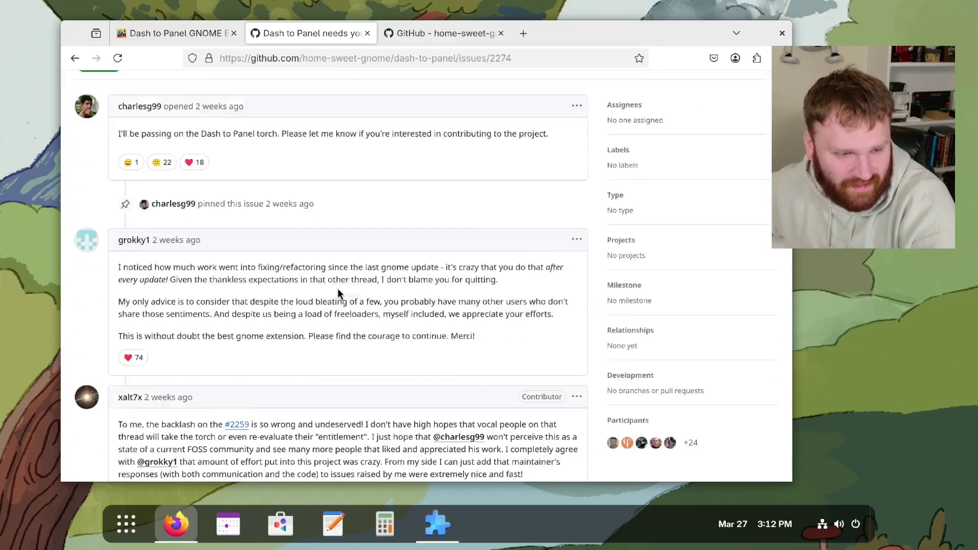